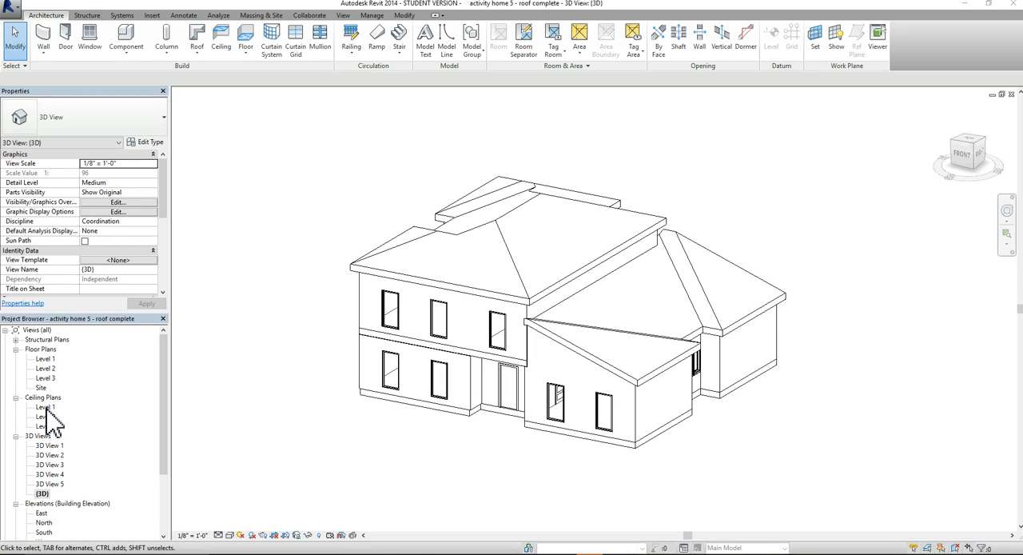
# Open the Level 1 ceiling plan and apply Level 1 as its underlay
pyautogui.doubleClick(46, 408)
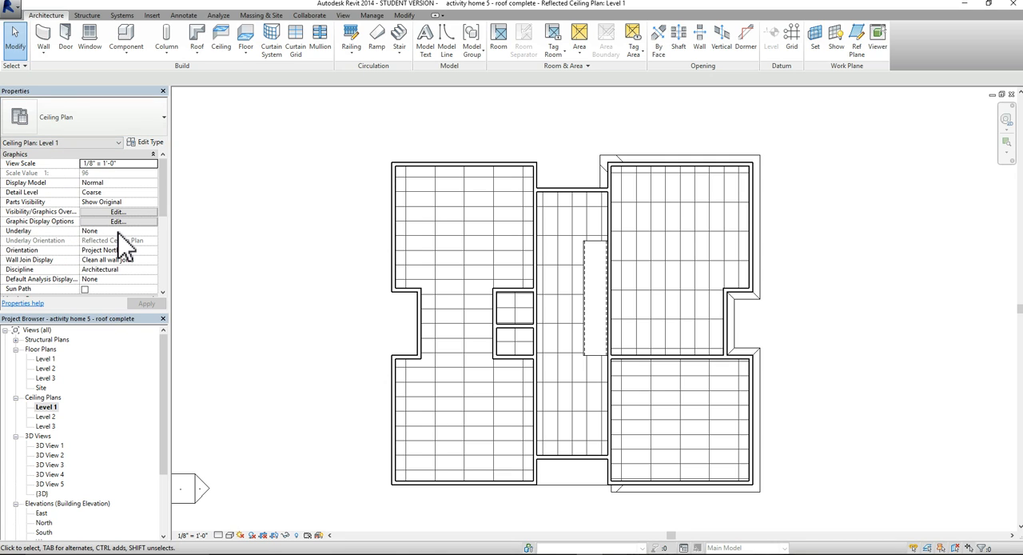
pyautogui.click(119, 231)
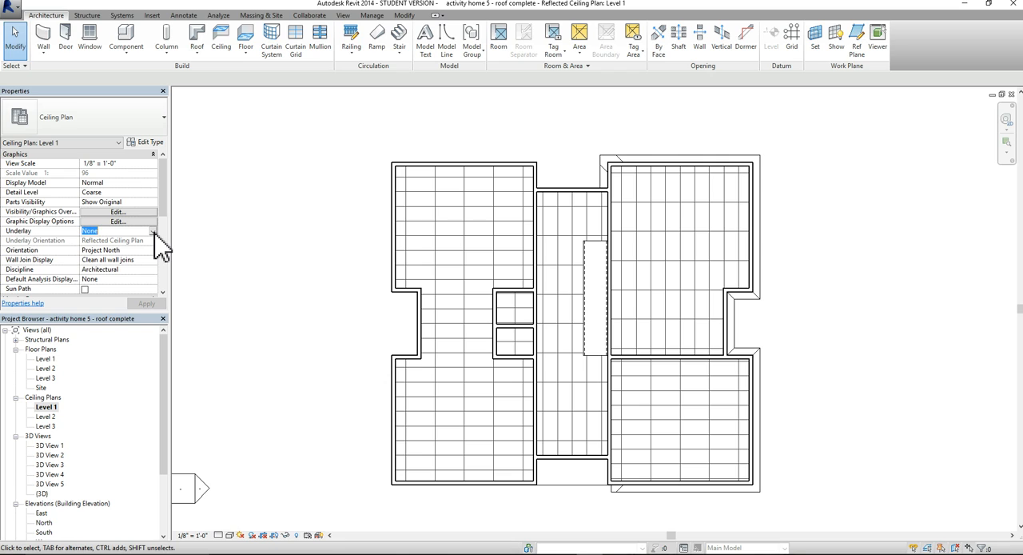
pyautogui.click(154, 231)
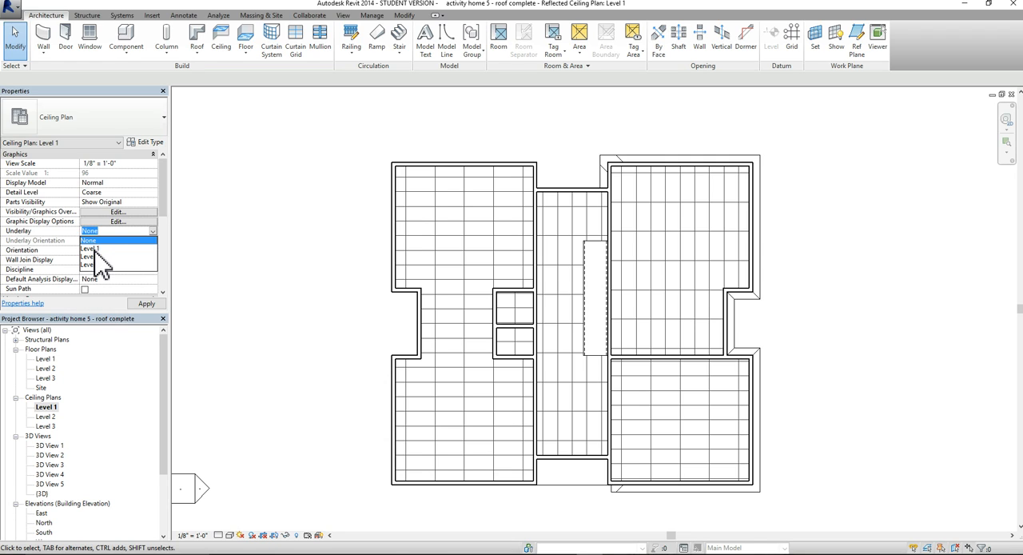
pyautogui.click(94, 249)
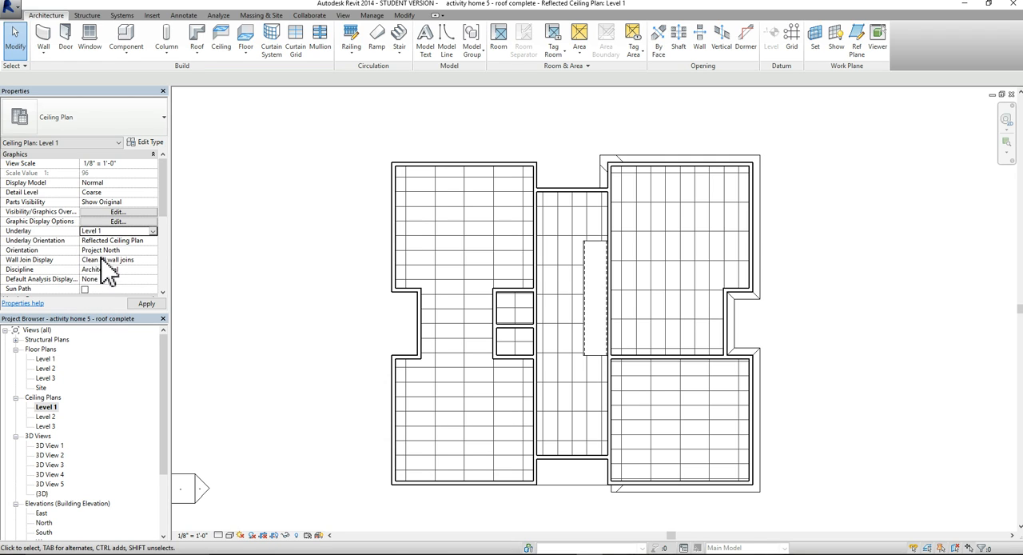
pyautogui.click(146, 304)
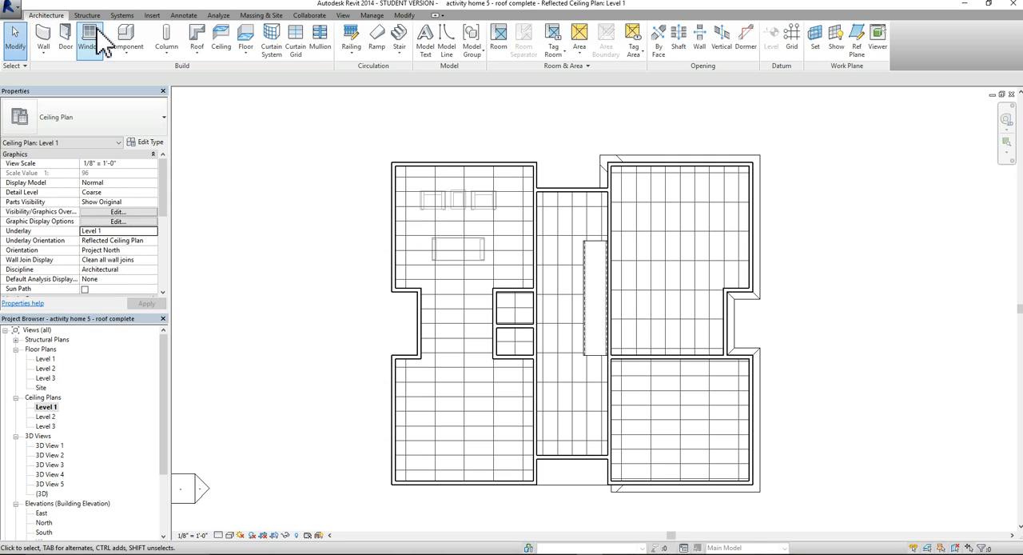
# Start placing a component and browse the family library to the Lighting > Architectural > Internal folder for loading
pyautogui.click(134, 64)
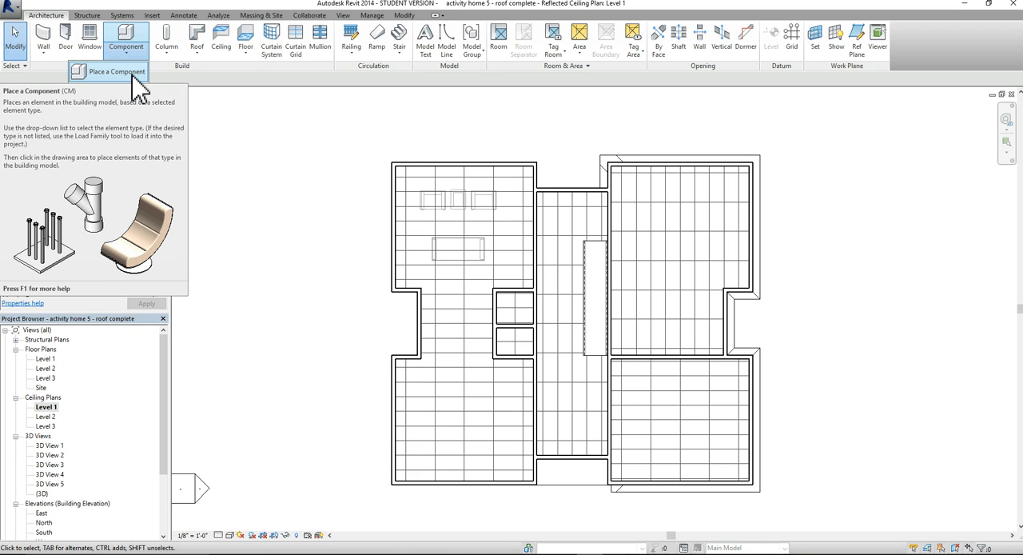
pyautogui.click(128, 73)
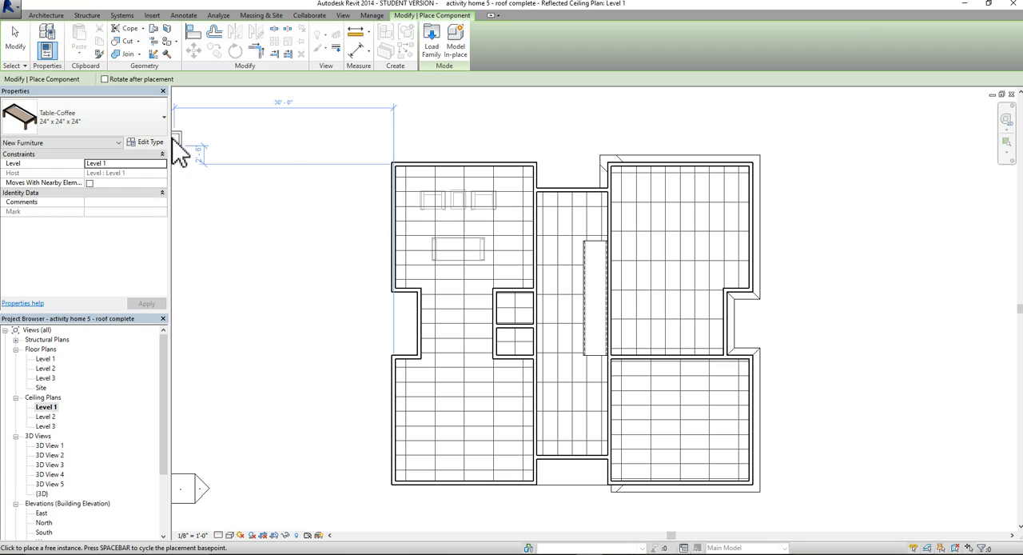
pyautogui.click(437, 50)
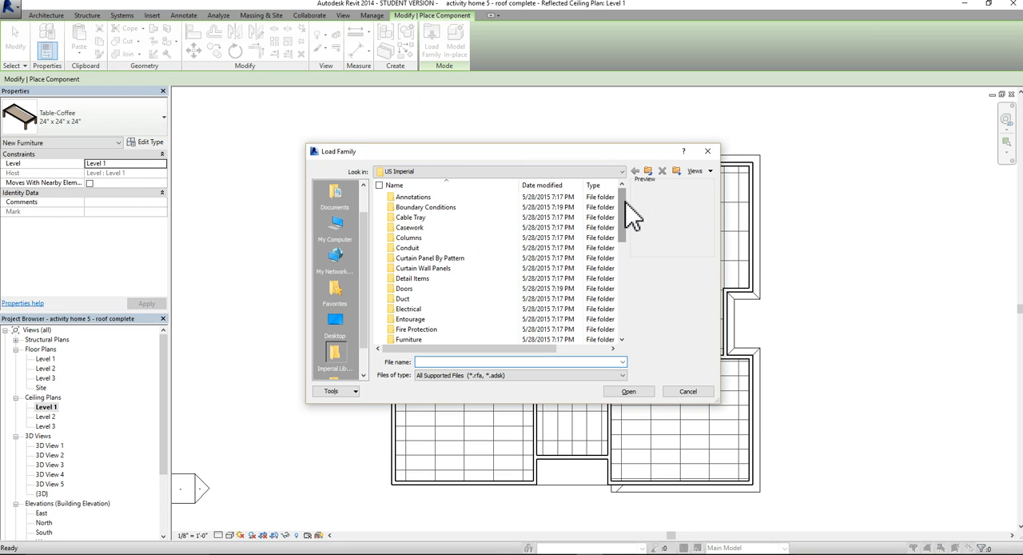
pyautogui.moveTo(626, 202); pyautogui.dragTo(637, 242)
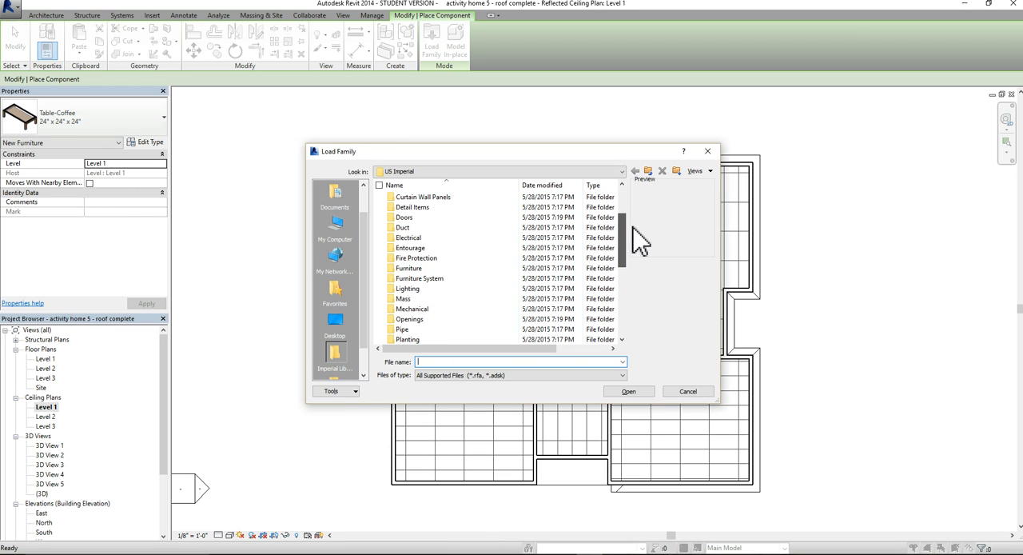
pyautogui.doubleClick(430, 289)
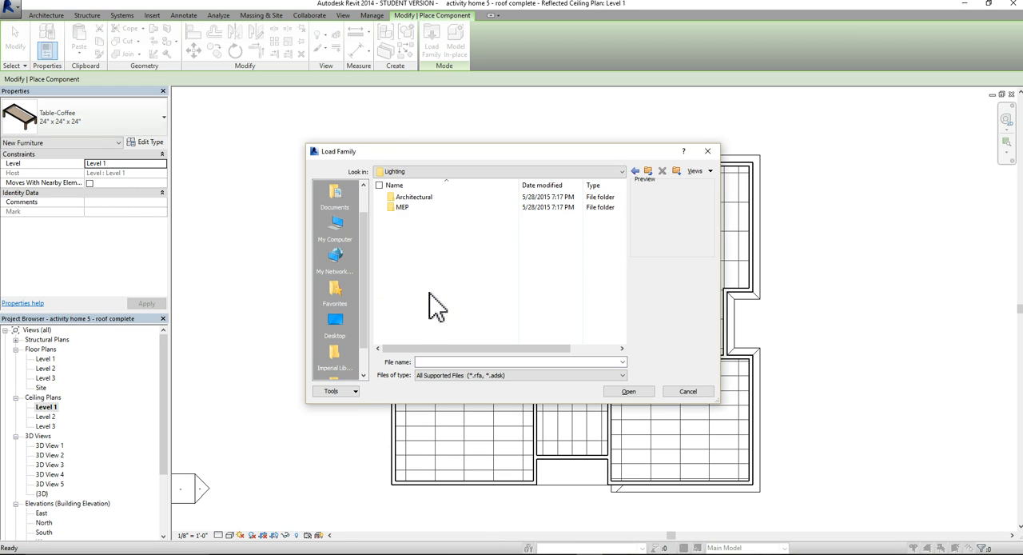
pyautogui.doubleClick(438, 197)
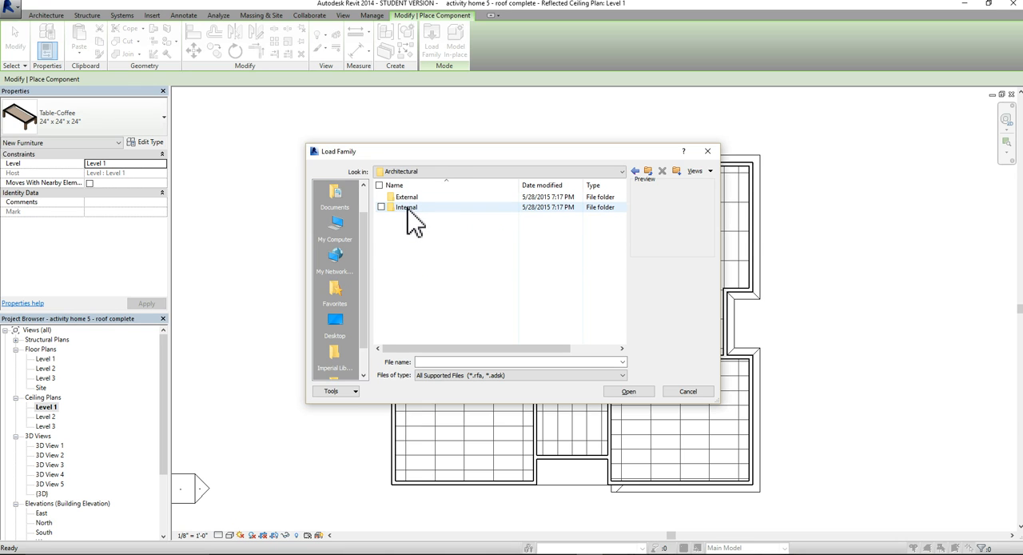
pyautogui.doubleClick(408, 209)
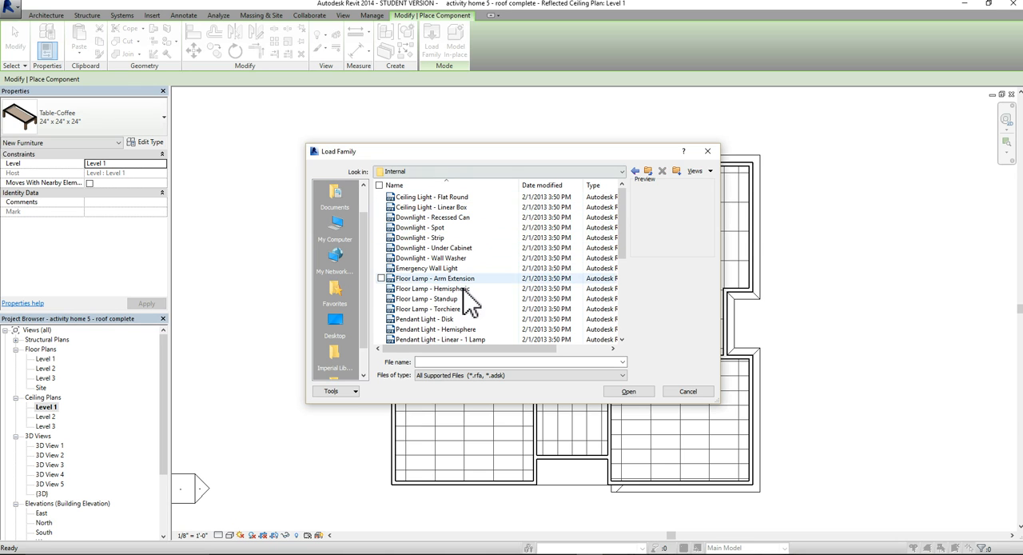
# Preview the internal light families, including Ceiling Light - Flat Round, Downlight - Spot, Pendant Light - Hemisphere and Studio Light
pyautogui.click(433, 198)
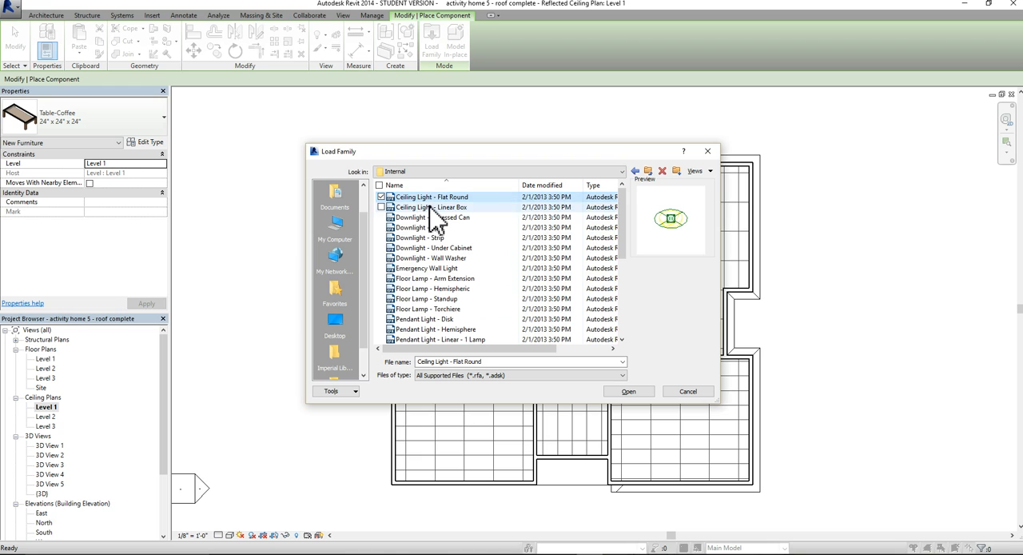
pyautogui.click(432, 207)
pyautogui.click(435, 220)
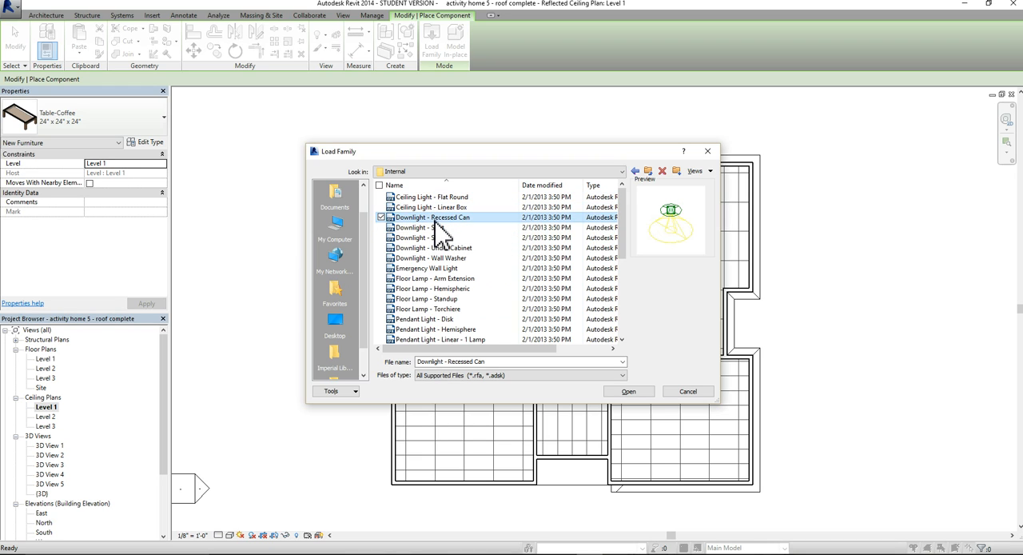
pyautogui.click(438, 228)
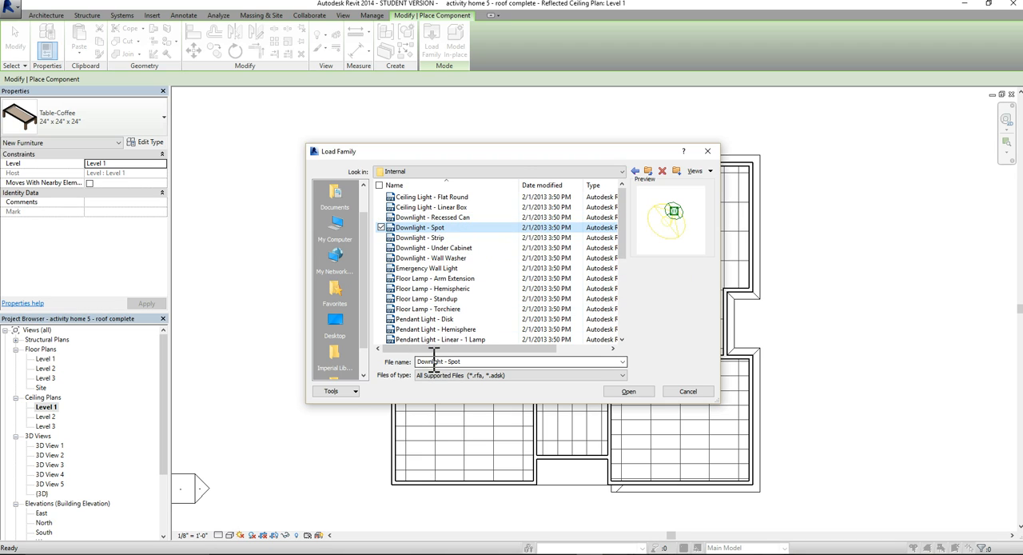
pyautogui.click(465, 330)
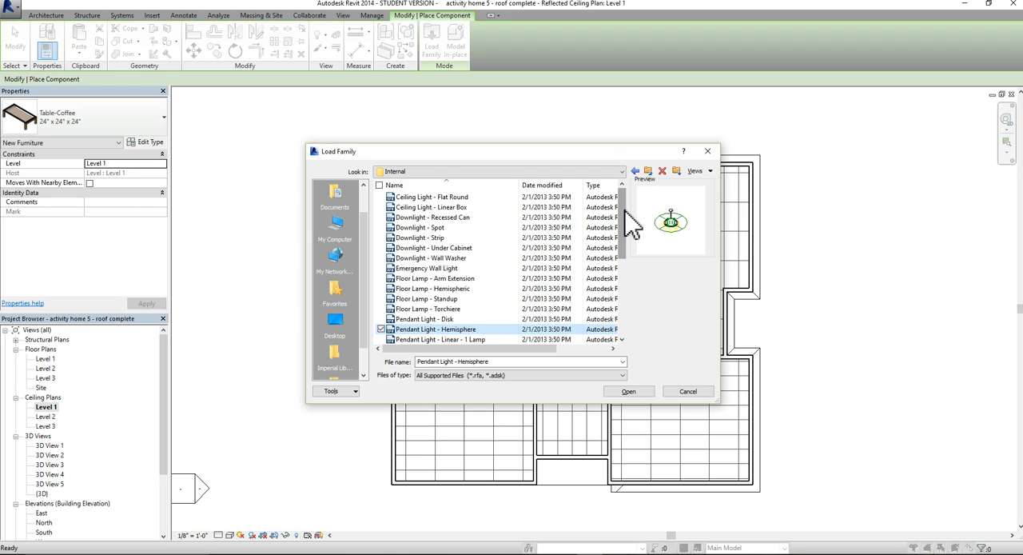
pyautogui.moveTo(626, 215); pyautogui.dragTo(629, 267)
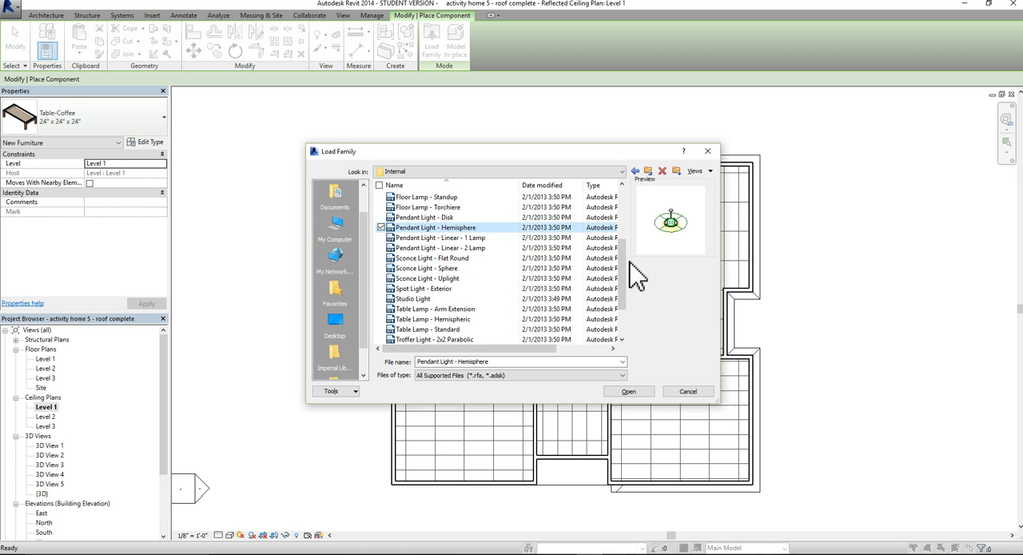
pyautogui.click(411, 304)
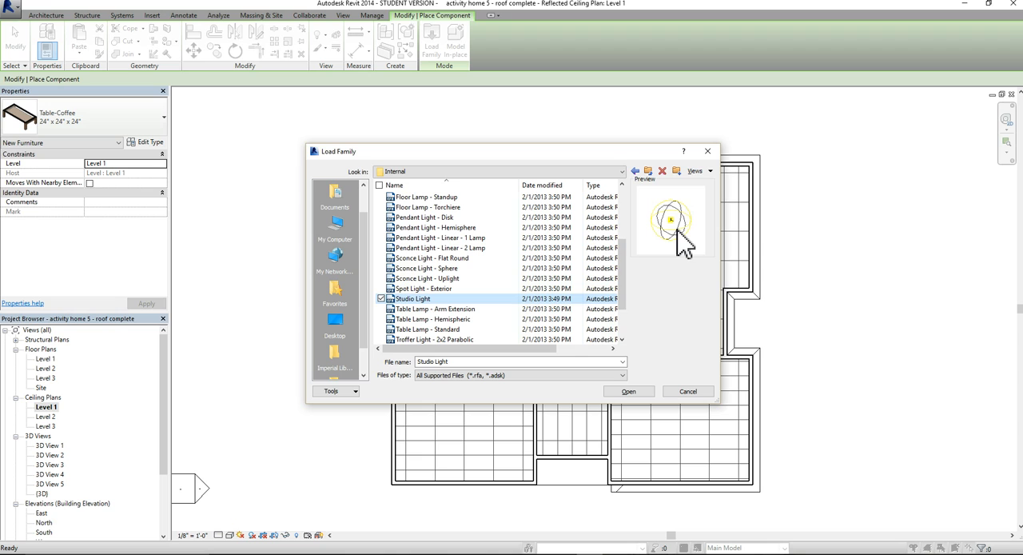
pyautogui.moveTo(631, 308)
pyautogui.mouseDown()
pyautogui.moveTo(634, 240)
pyautogui.moveTo(615, 254)
pyautogui.moveTo(623, 235)
pyautogui.mouseUp()
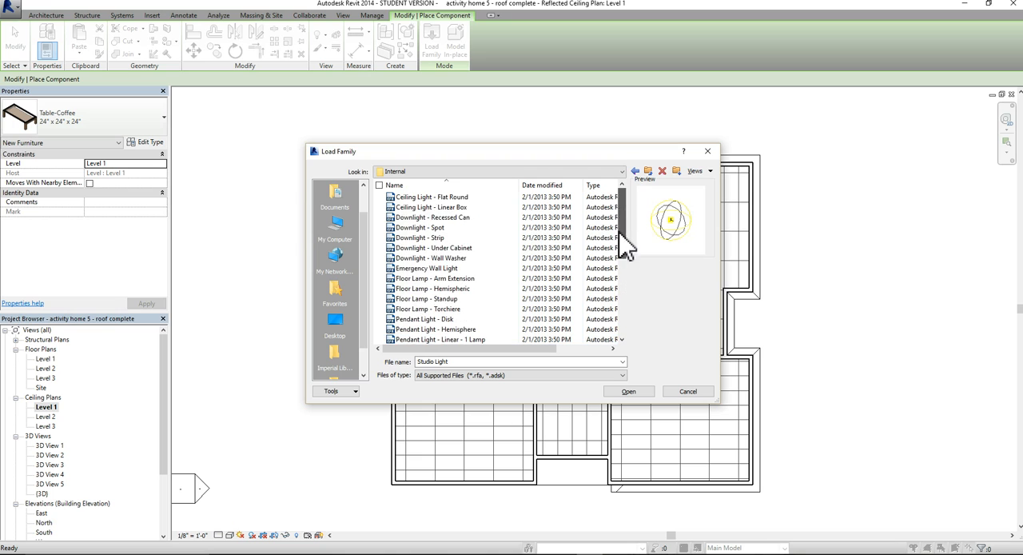
# Load the Downlight - Recessed Can family and place two rows of four 6" Incandescent - 120V fixtures over the furnished room
pyautogui.click(443, 232)
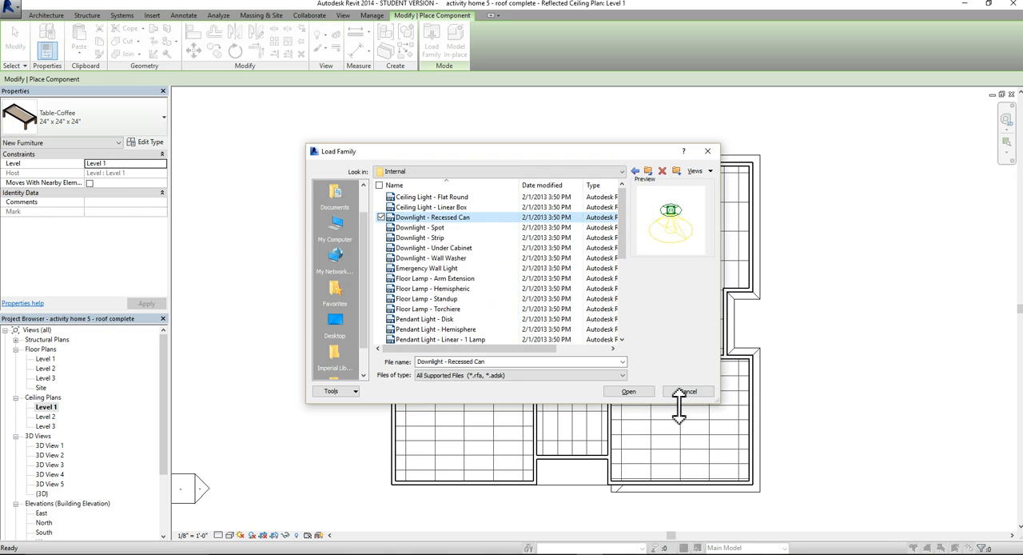
pyautogui.click(633, 393)
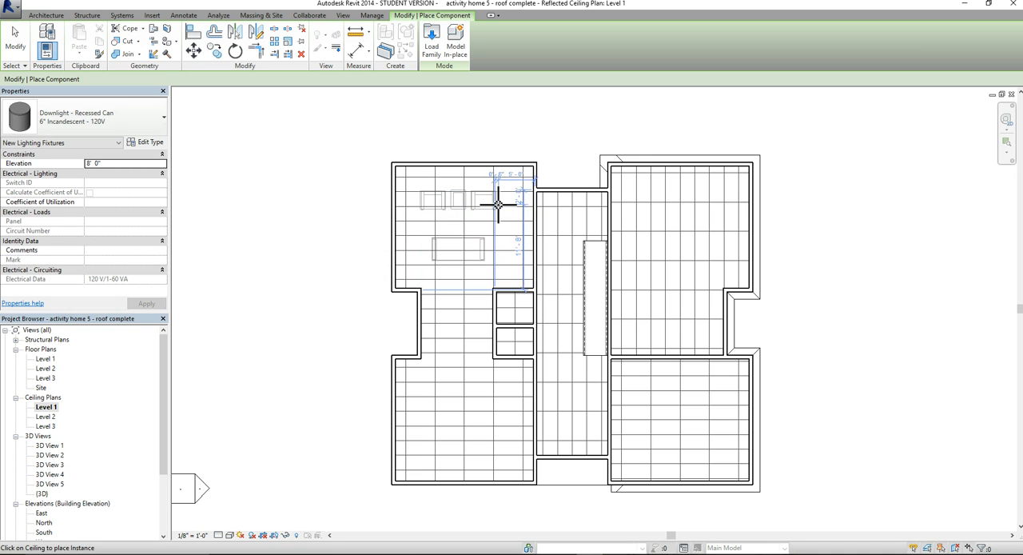
pyautogui.scroll(4, 498, 205)
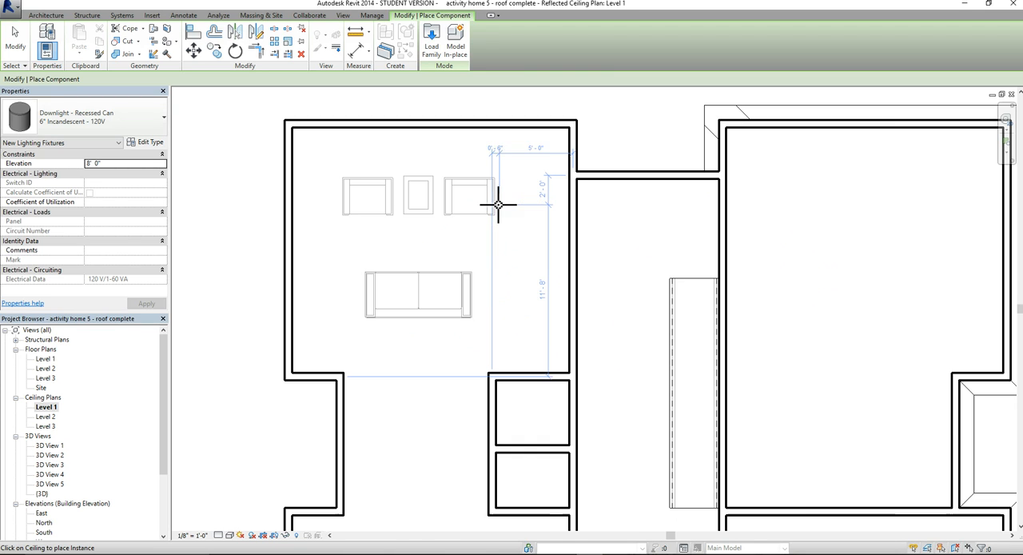
pyautogui.click(520, 168)
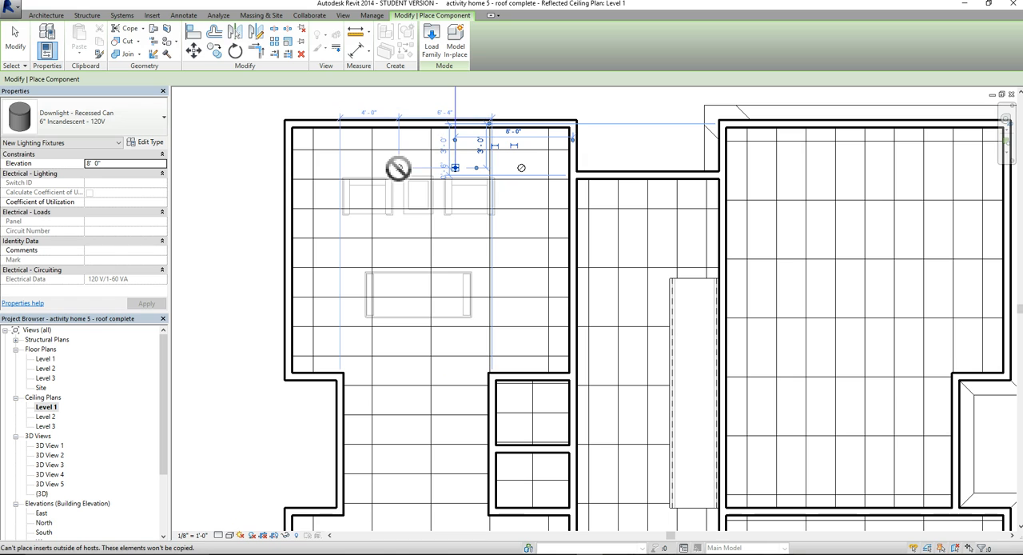
pyautogui.click(340, 167)
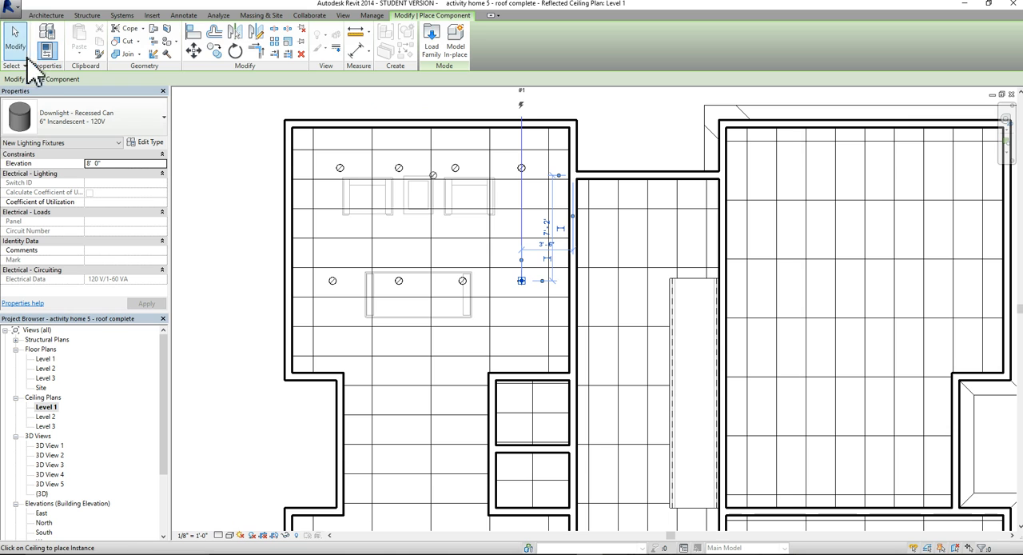
pyautogui.click(16, 40)
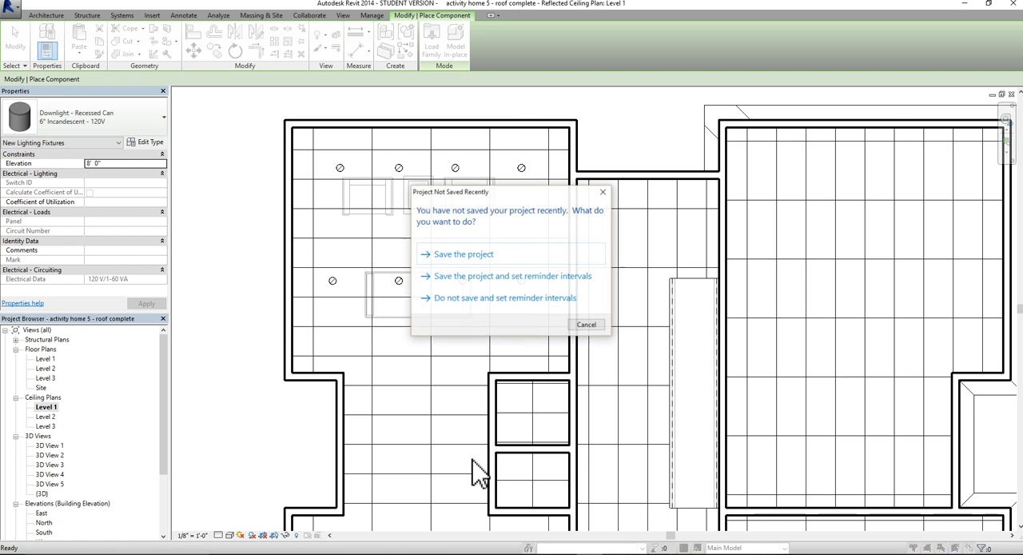
# Save the project and inspect the rightmost downlight in the row above the armchairs
pyautogui.click(479, 255)
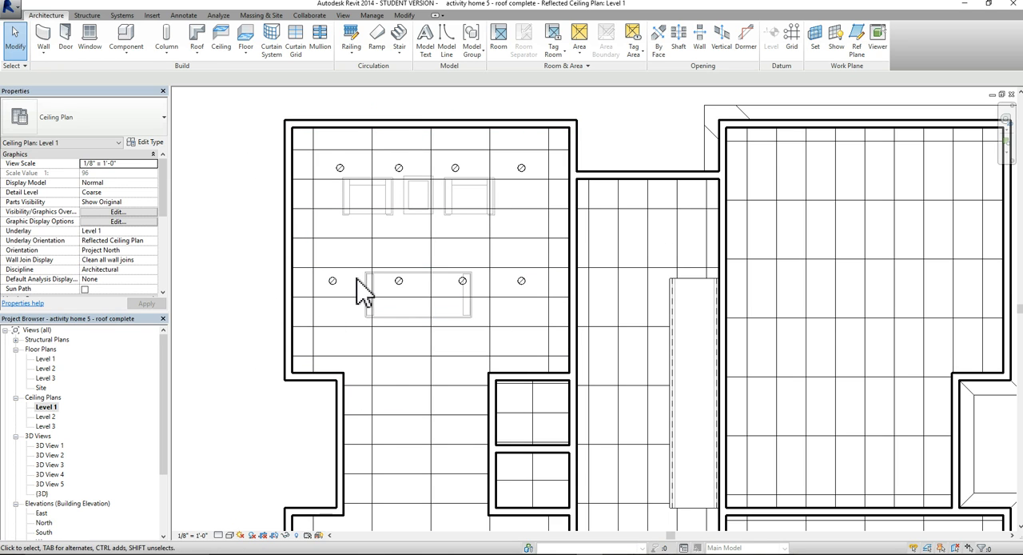
pyautogui.click(528, 168)
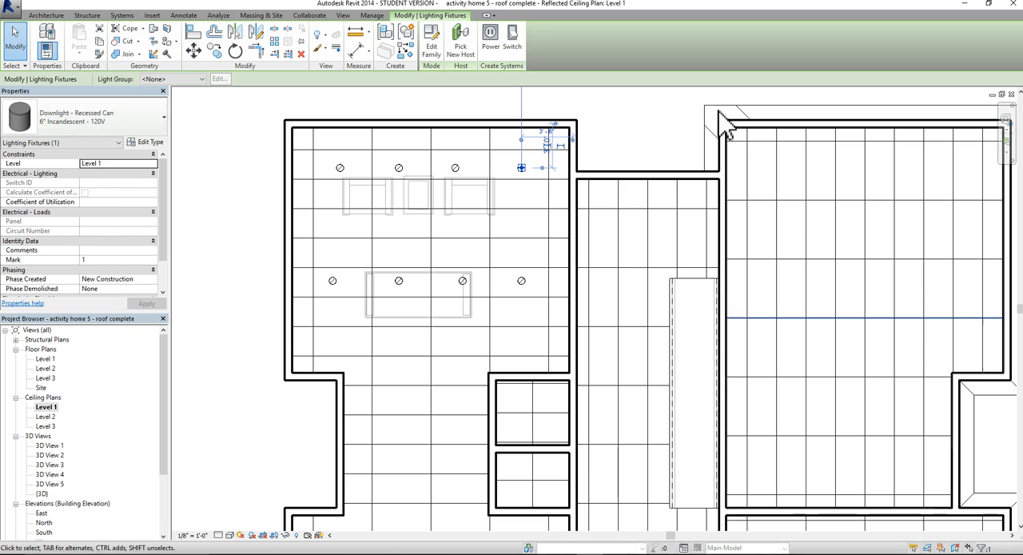
pyautogui.press('Escape')
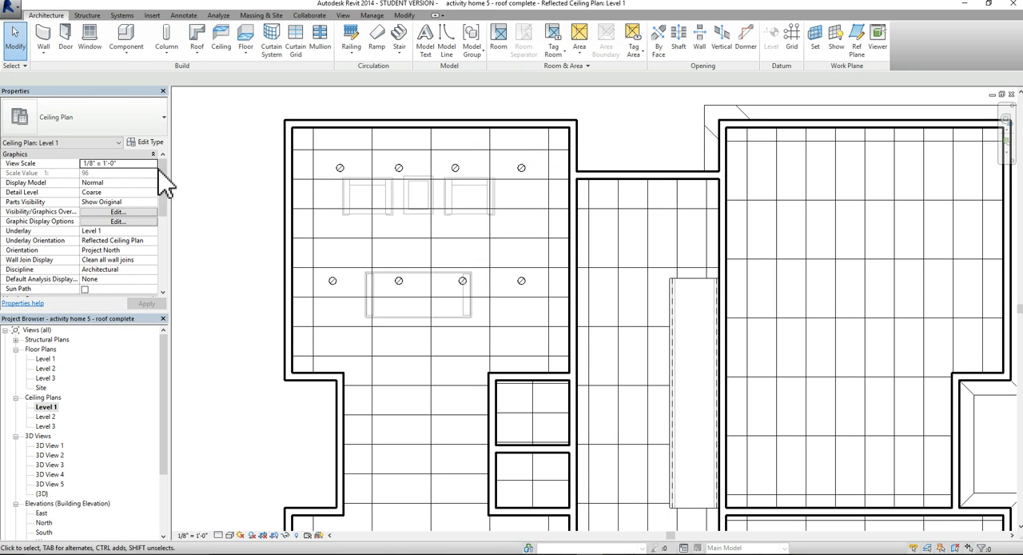
# Load the Pendant Light - Hemisphere family from the Lighting > Architectural > Internal library folder for component placement
pyautogui.click(142, 48)
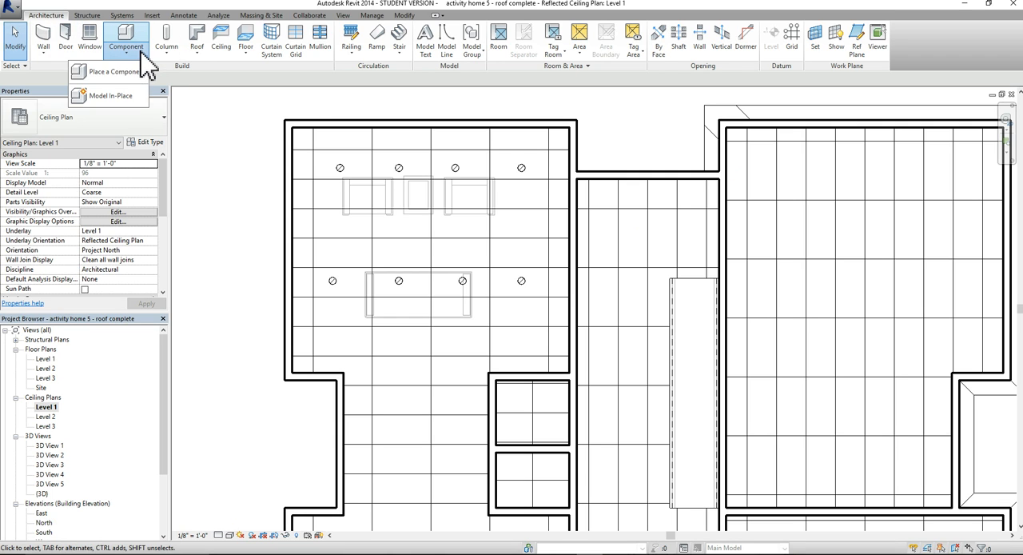
pyautogui.click(116, 71)
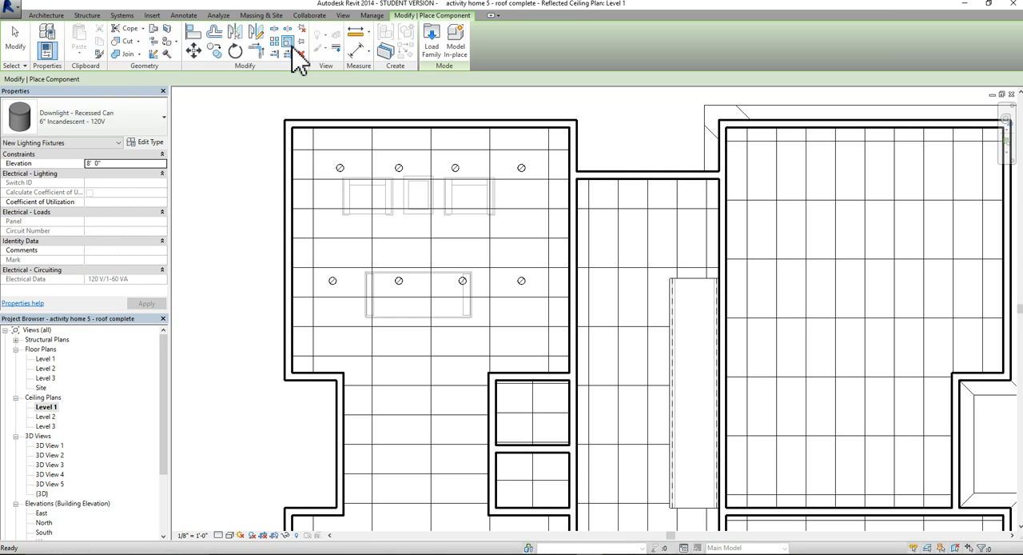
pyautogui.click(439, 38)
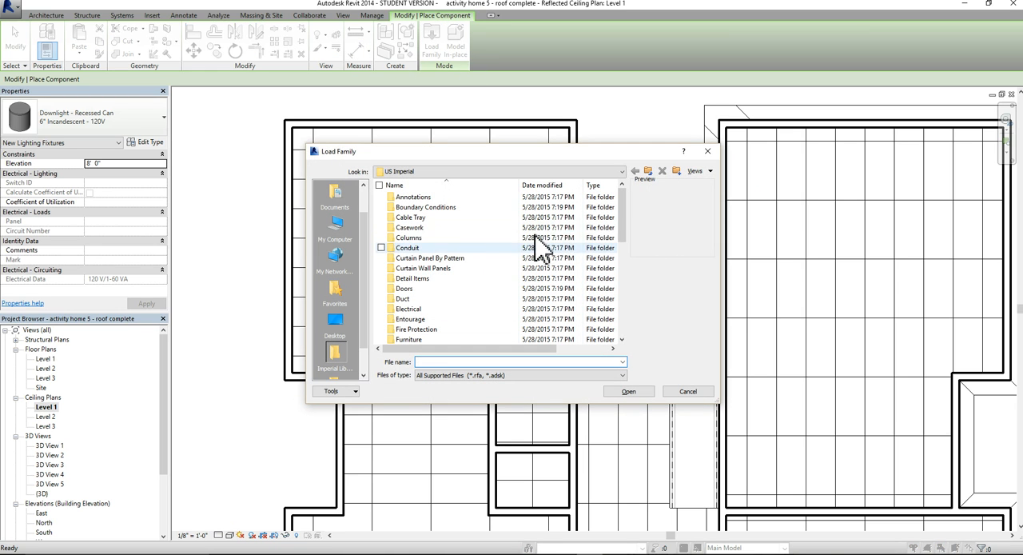
pyautogui.moveTo(623, 204); pyautogui.dragTo(616, 245)
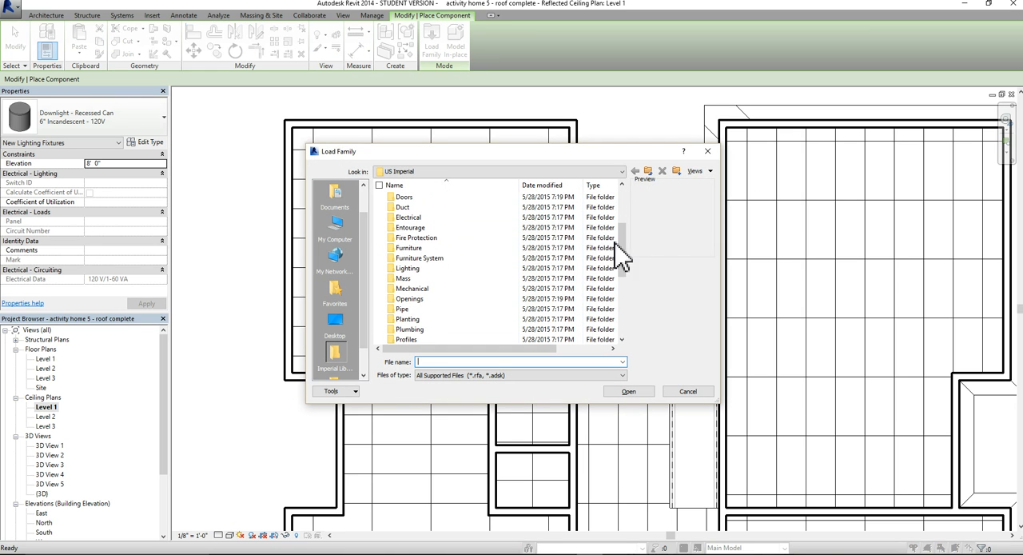
pyautogui.doubleClick(427, 267)
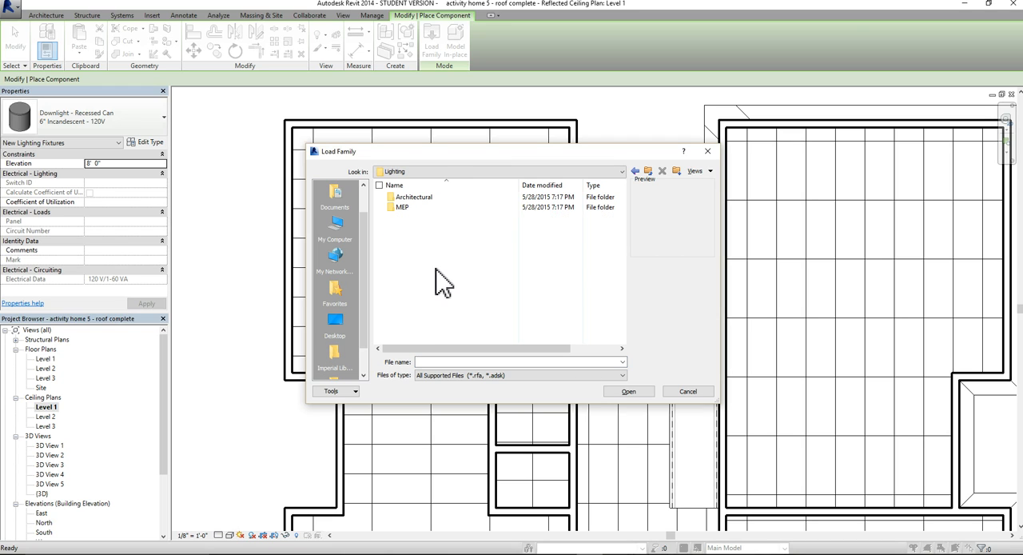
pyautogui.doubleClick(420, 200)
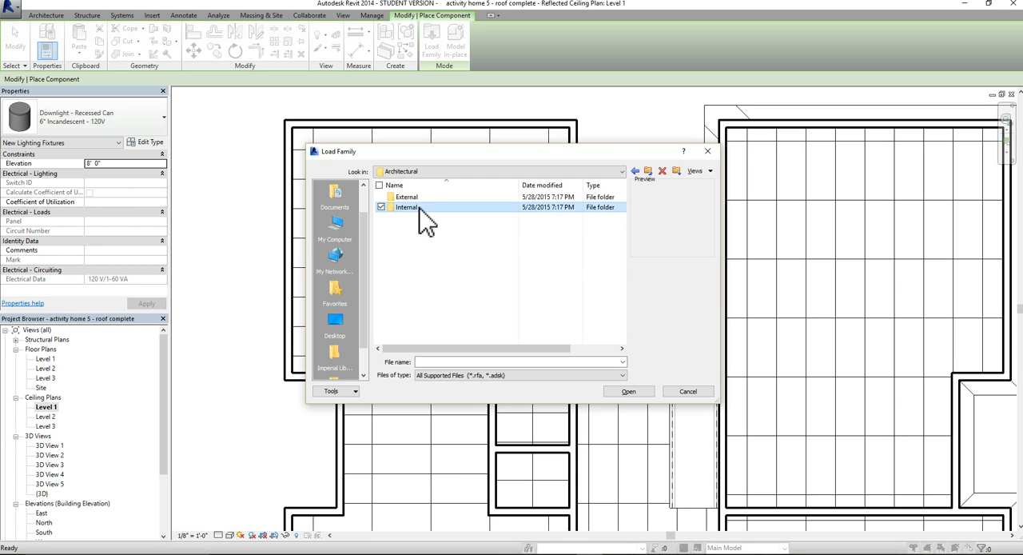
pyautogui.doubleClick(419, 209)
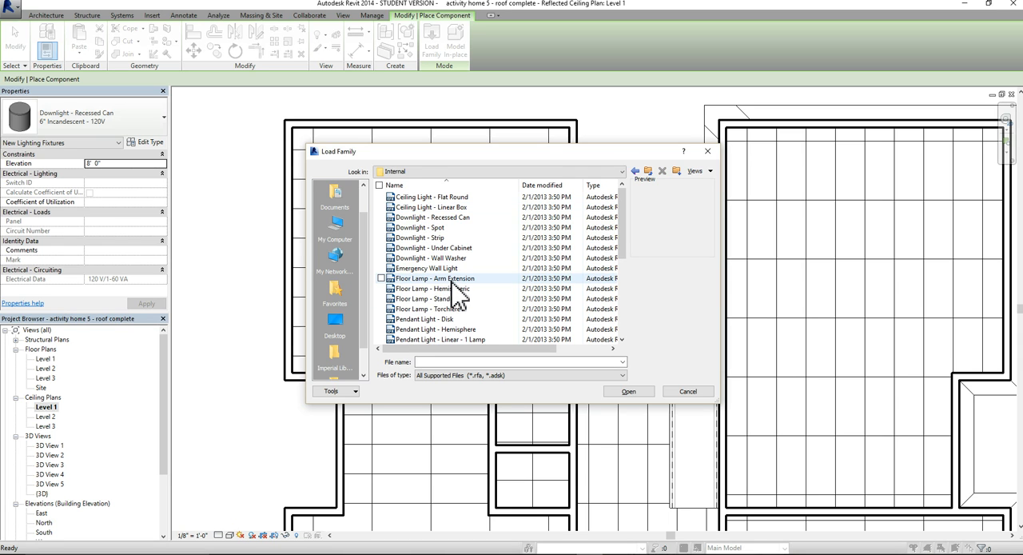
pyautogui.scroll(-1, 452, 291)
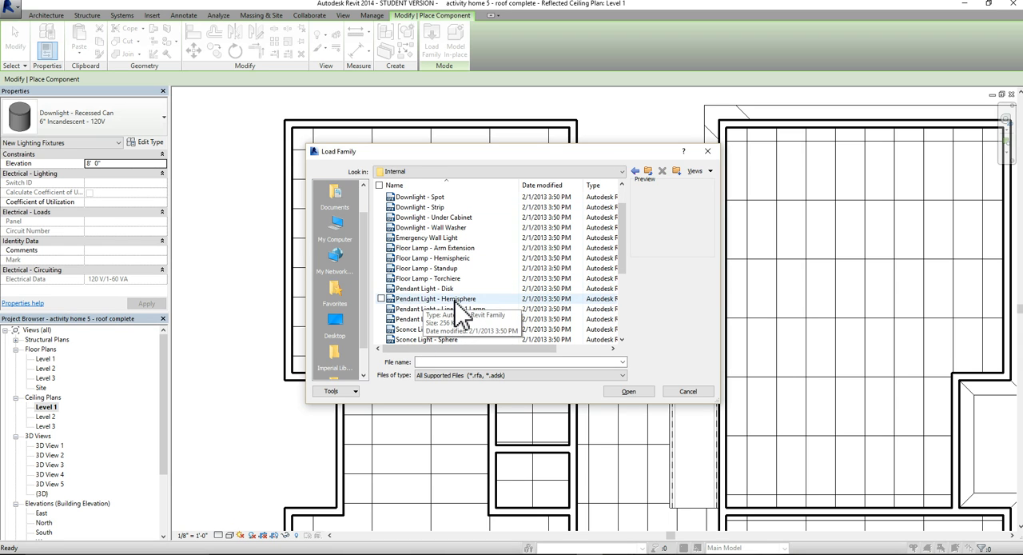
pyautogui.click(461, 313)
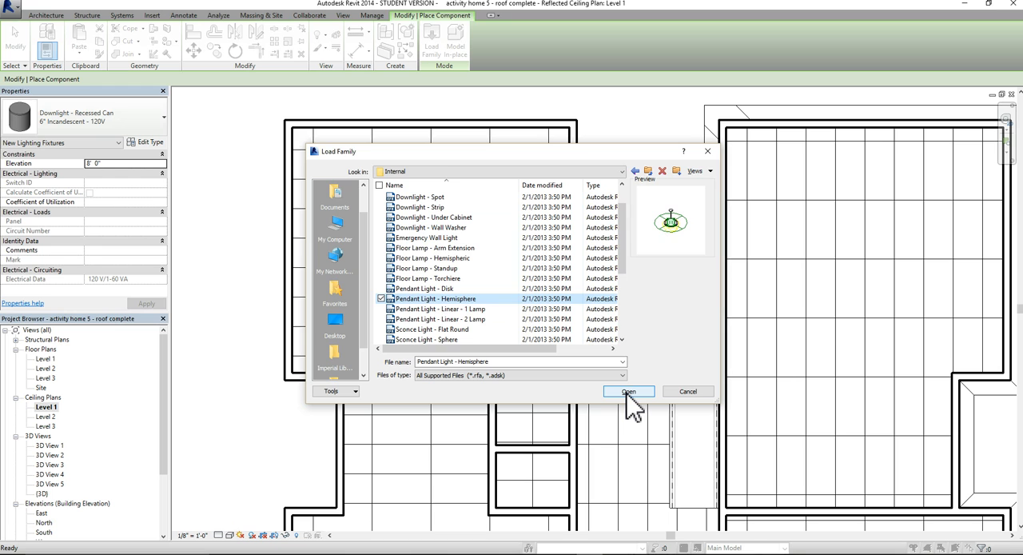
pyautogui.click(628, 391)
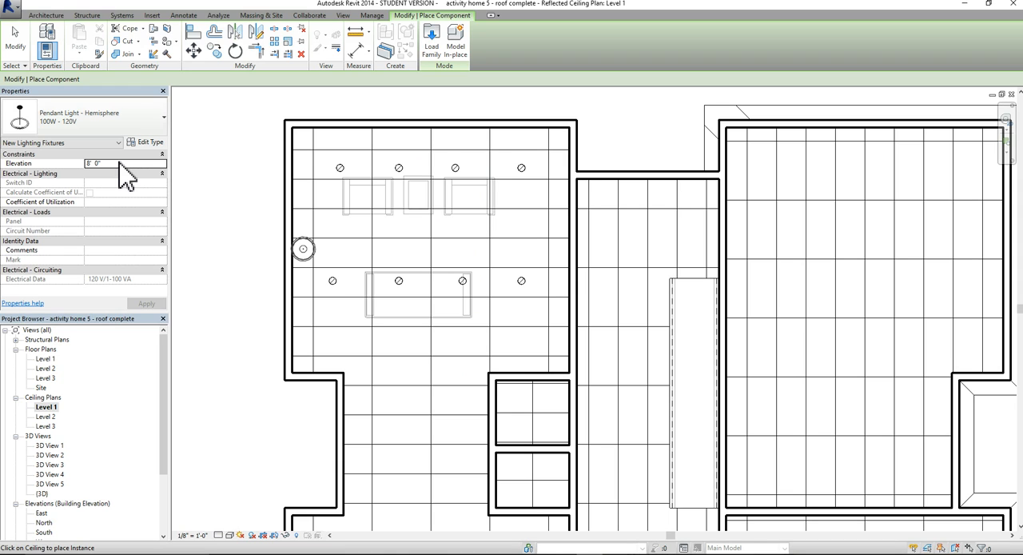
# Set the elevation of the new 100W - 120V hemisphere pendant light to 10' 0"
pyautogui.click(121, 162)
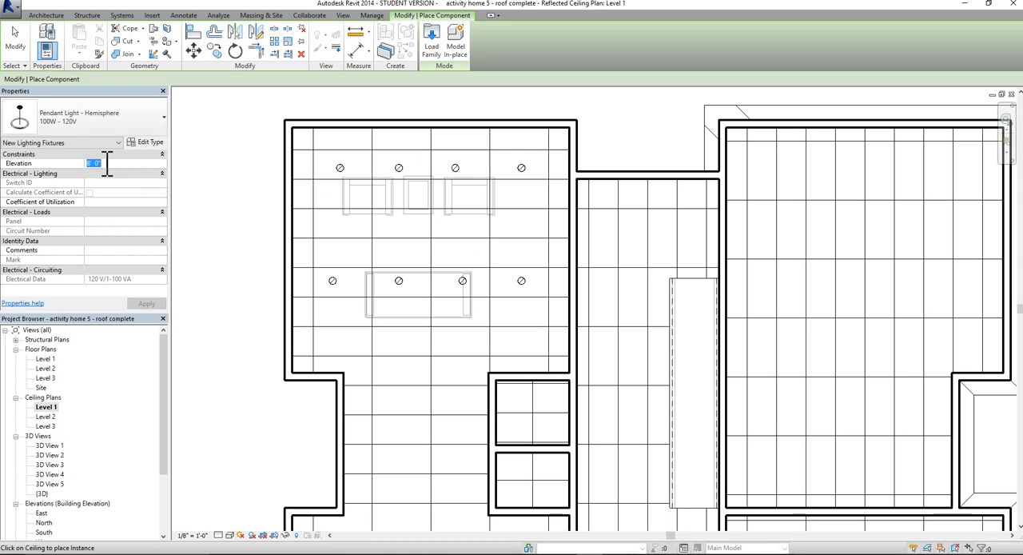
pyautogui.write('10')
pyautogui.press('Return')
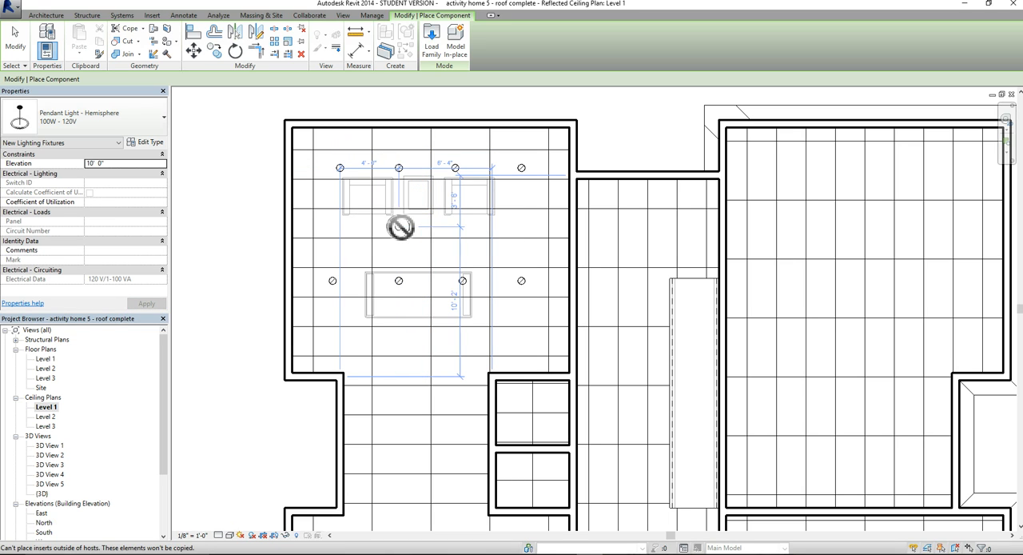
# Place a hemisphere pendant between the armchairs and the sofa, and delete the extra pendant placed near the room's left wall
pyautogui.click(340, 226)
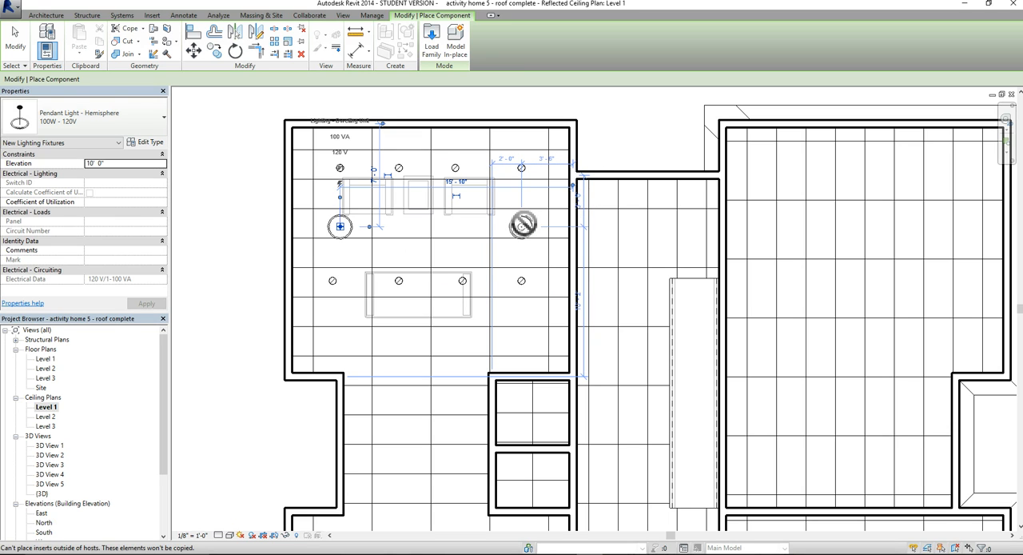
pyautogui.click(522, 225)
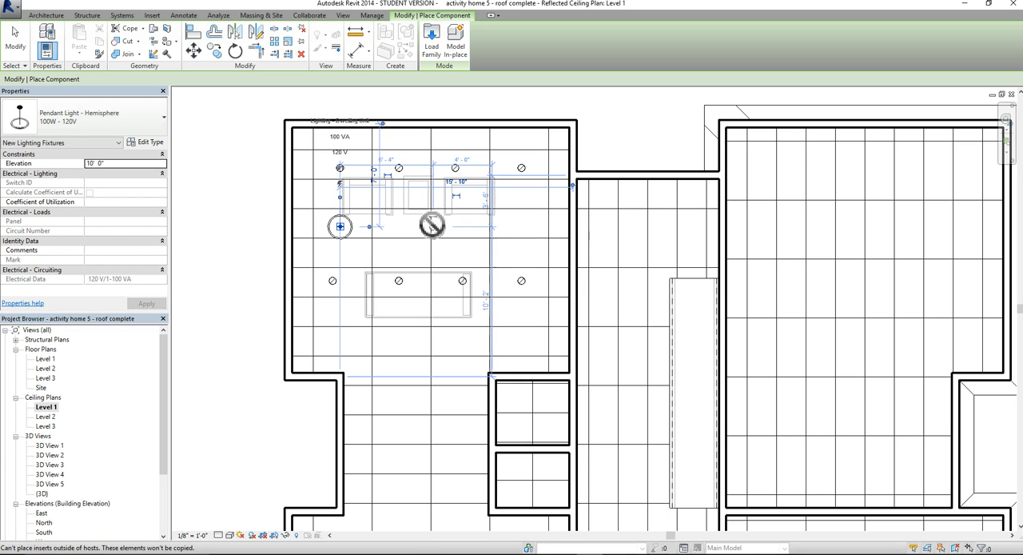
pyautogui.click(431, 226)
pyautogui.click(16, 40)
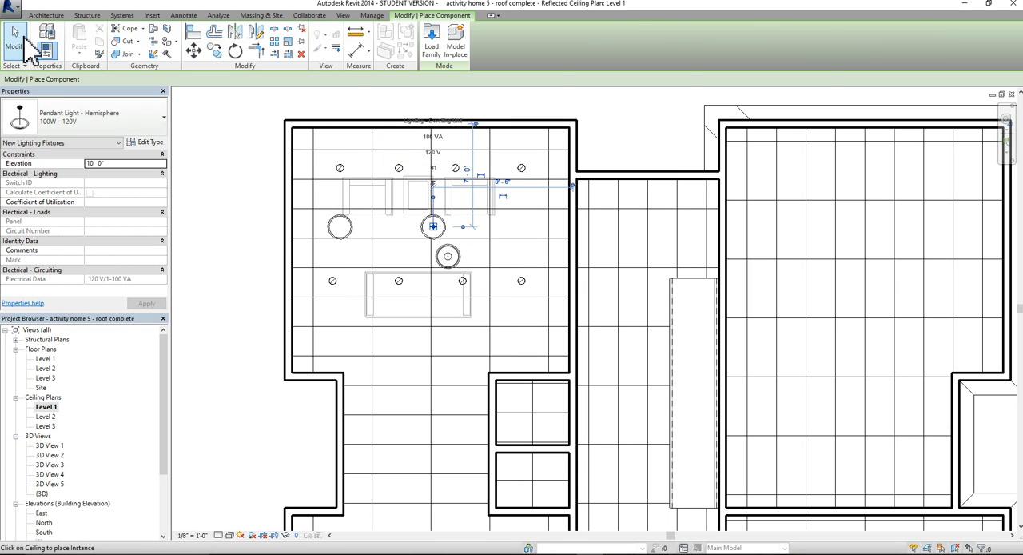
pyautogui.click(348, 226)
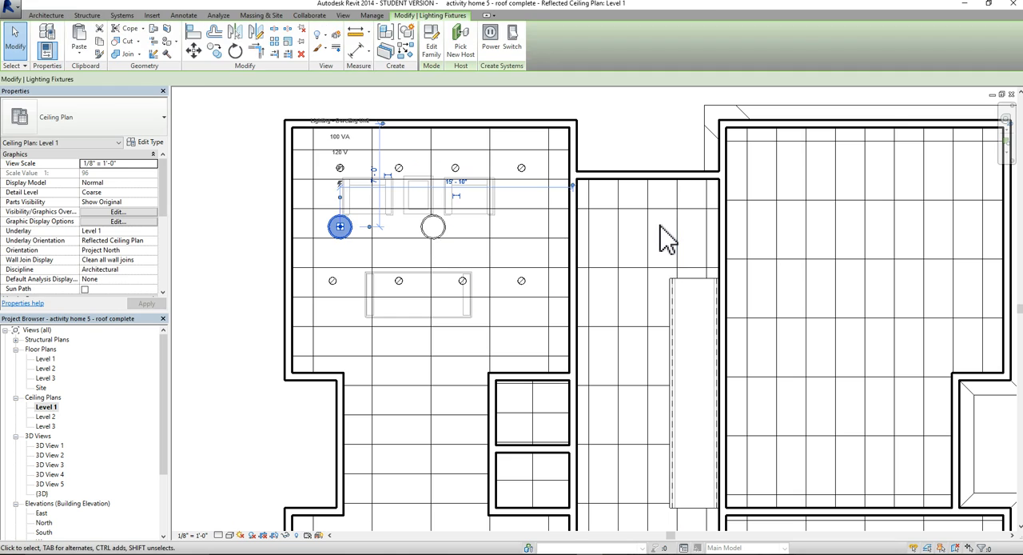
pyautogui.press('Delete')
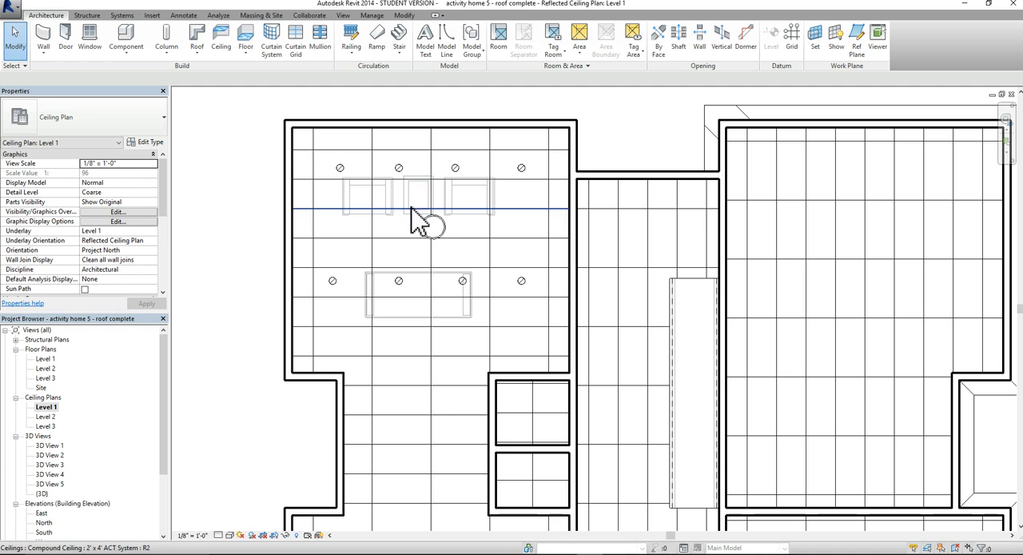
# Create a perspective camera view from the furnished room's upper-left corner, offset 8' 9" from Level 1, targeting diagonally beyond the house
pyautogui.scroll(-3, 402, 224)
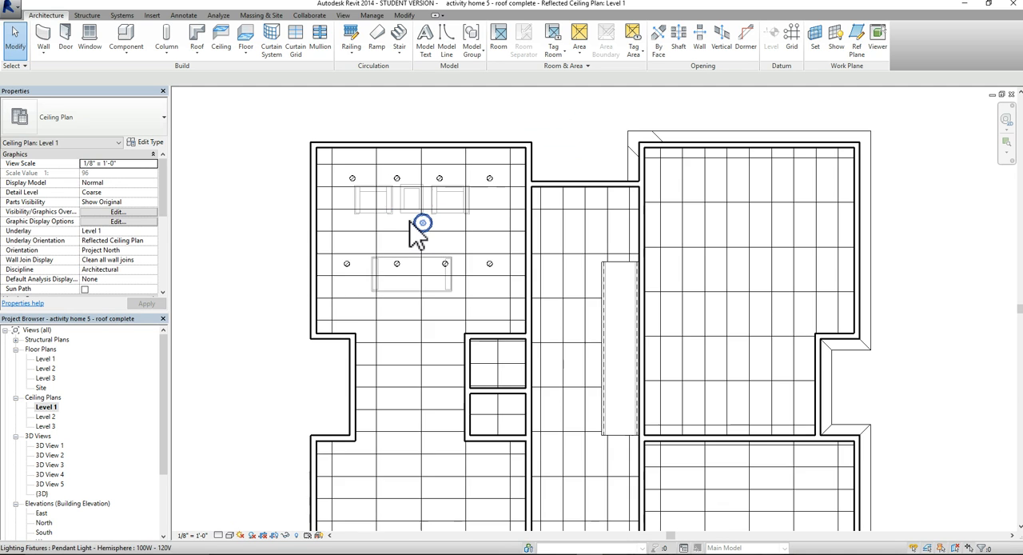
pyautogui.scroll(-2, 460, 260)
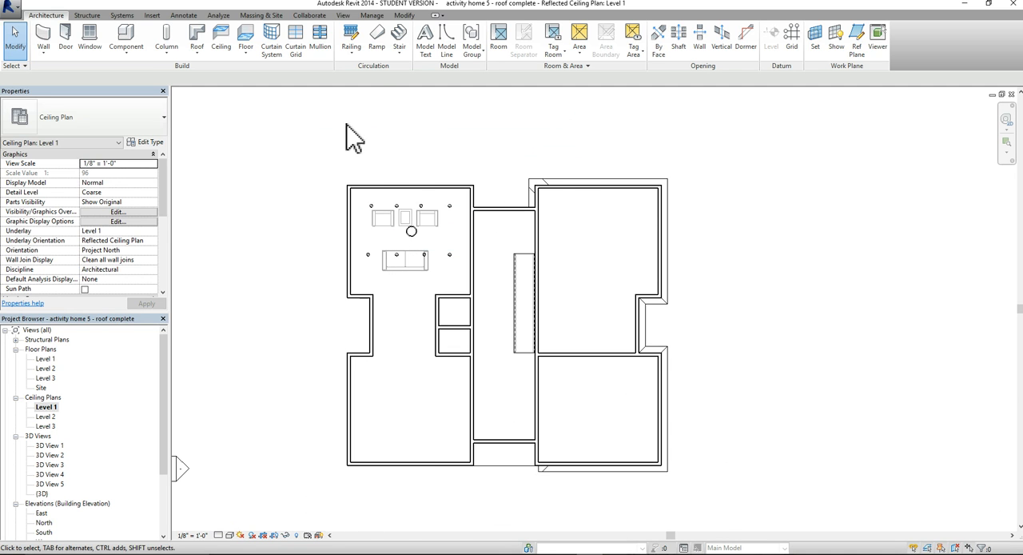
pyautogui.click(342, 15)
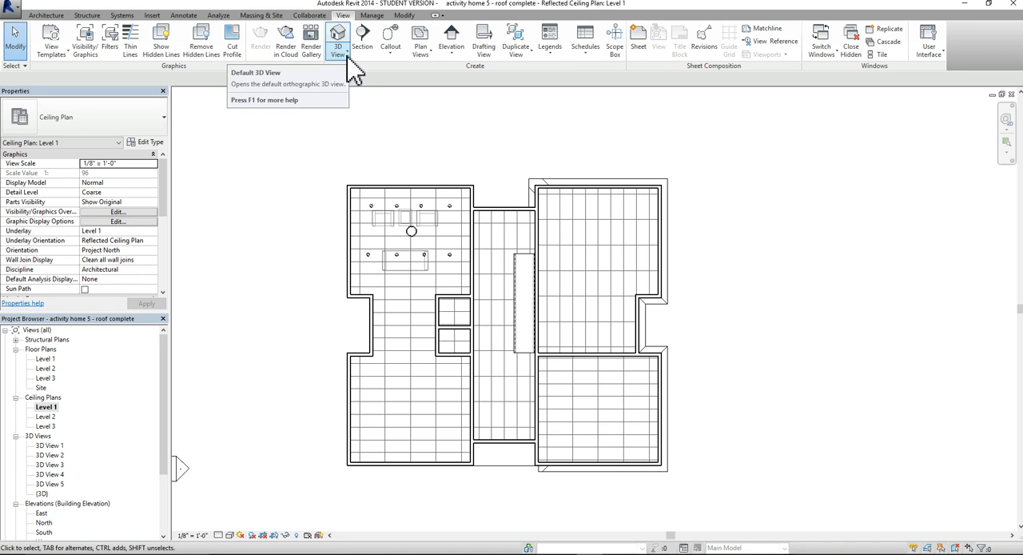
pyautogui.click(346, 56)
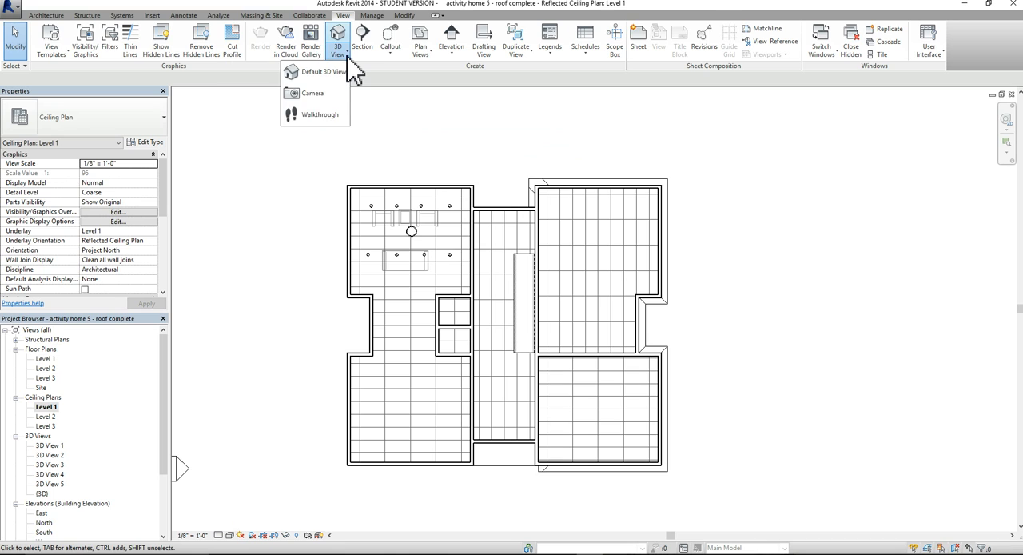
pyautogui.click(313, 93)
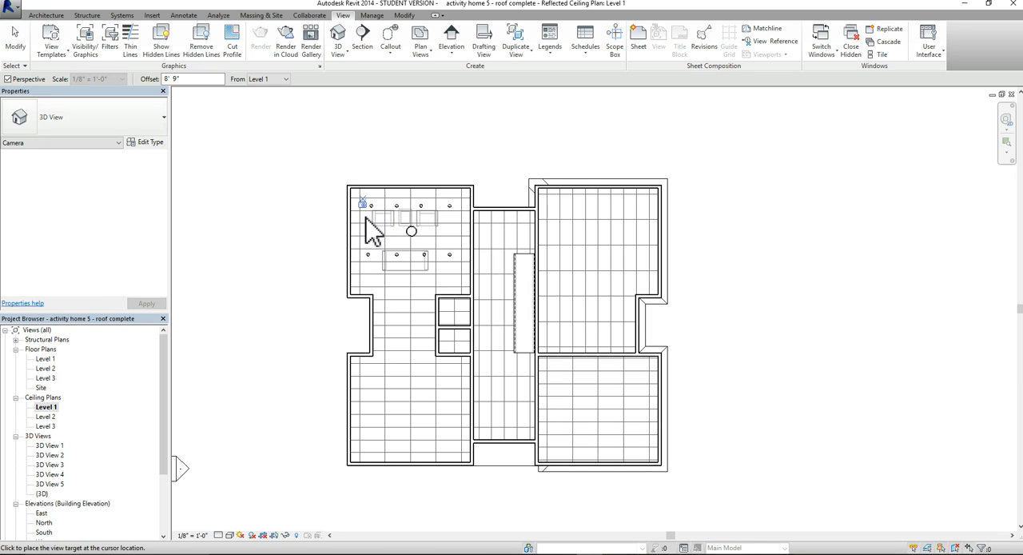
pyautogui.scroll(-2, 497, 308)
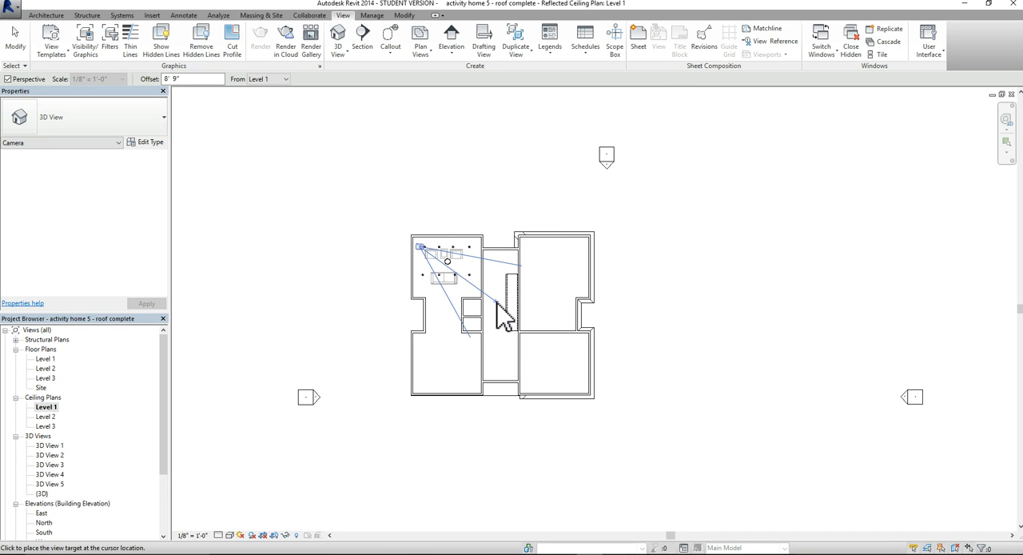
pyautogui.scroll(-3, 497, 306)
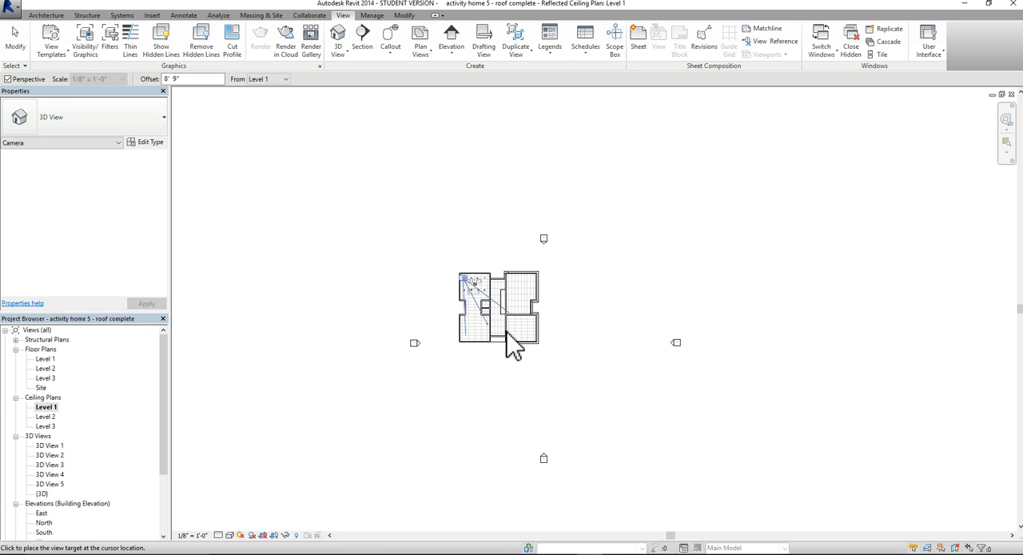
pyautogui.click(629, 407)
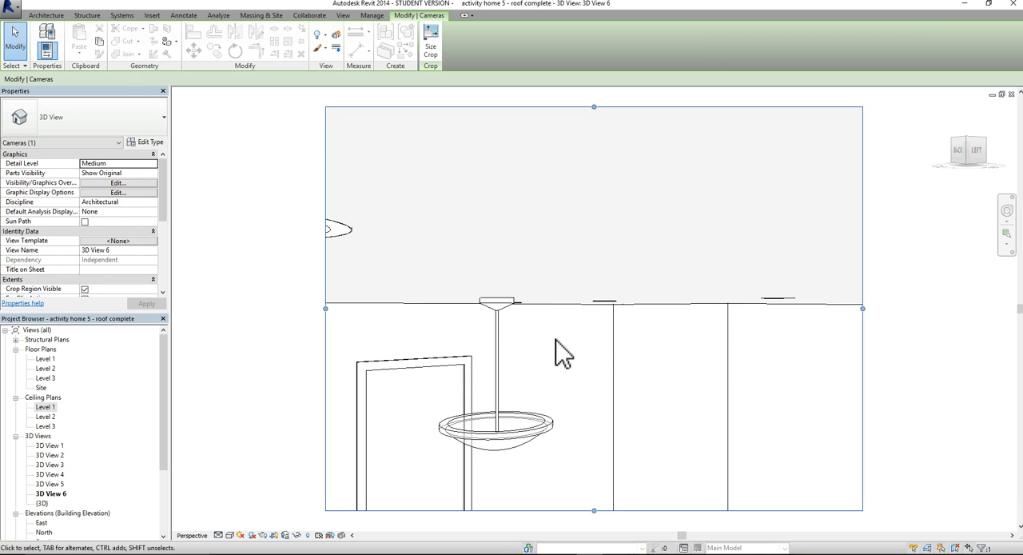
# Extend the lower edge of the new camera view's crop region down to include the room's floor line
pyautogui.moveTo(562, 352); pyautogui.dragTo(554, 328, button='middle')
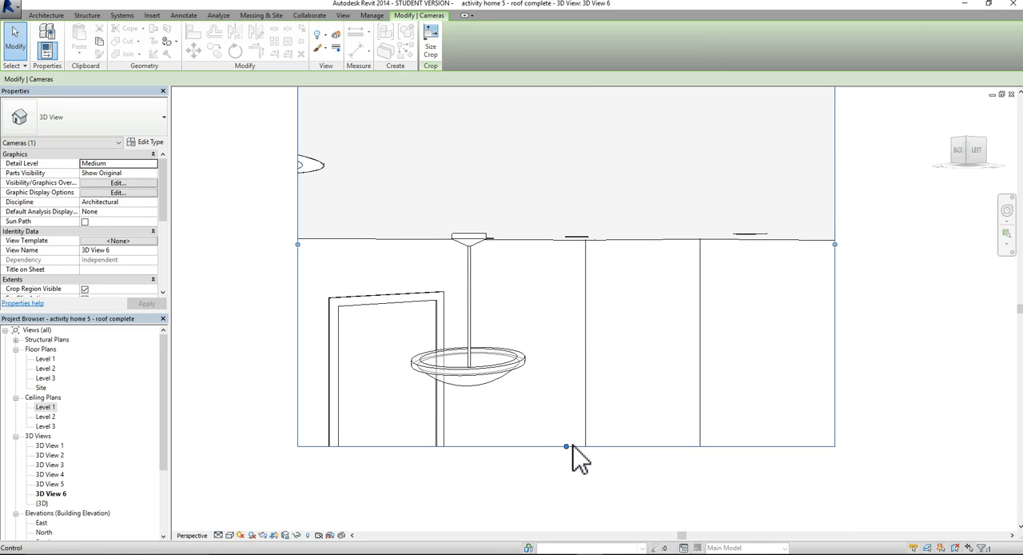
pyautogui.moveTo(565, 446); pyautogui.dragTo(566, 512)
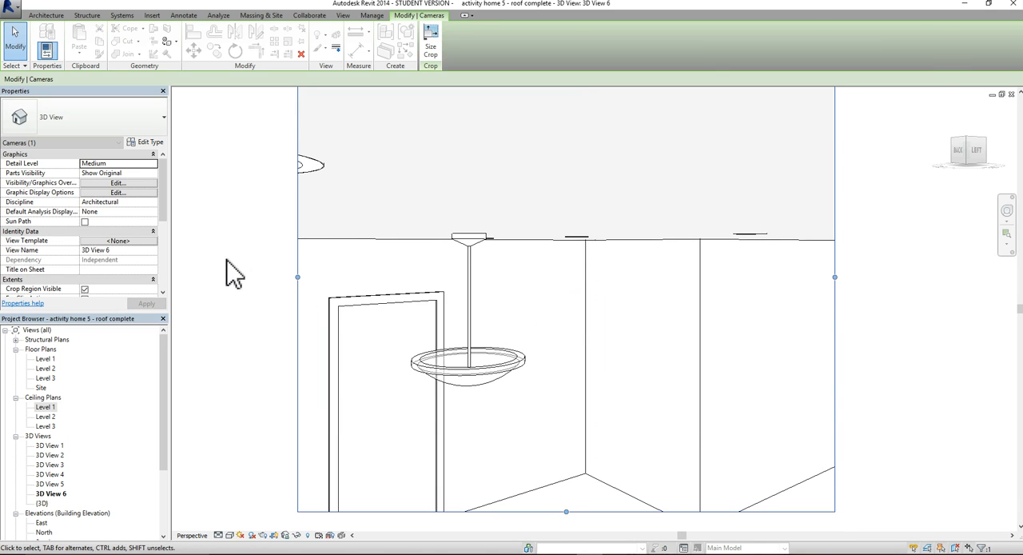
pyautogui.click(219, 315)
# From the Level 1 floor plan, create a camera view with a 5' 6" offset, looking diagonally from the furnished room's upper-left corner
pyautogui.doubleClick(45, 358)
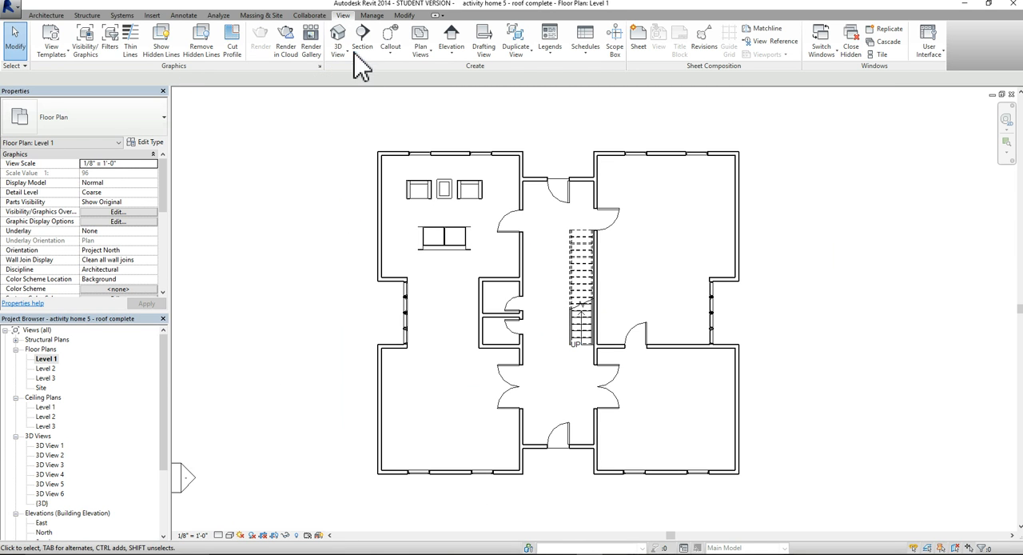
pyautogui.click(351, 56)
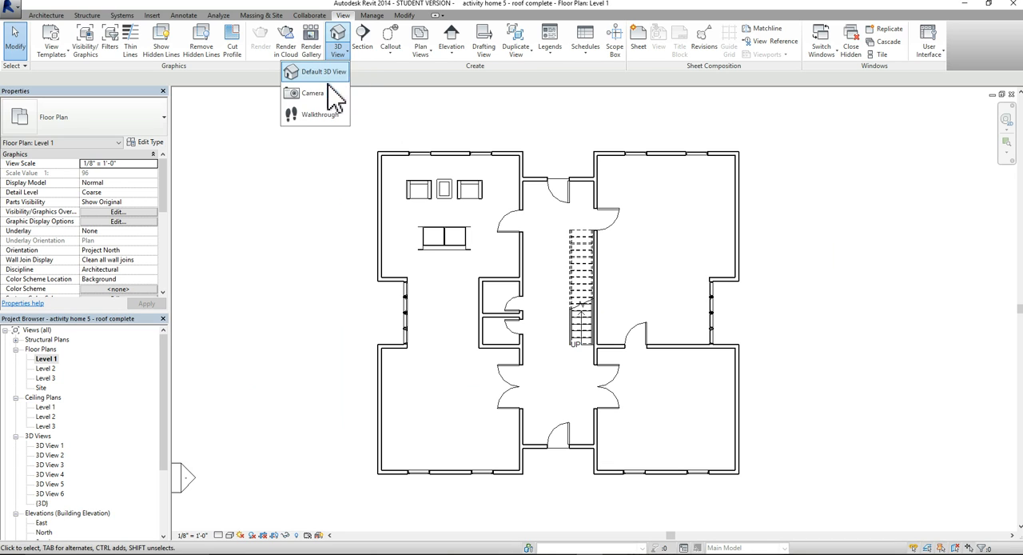
pyautogui.click(315, 95)
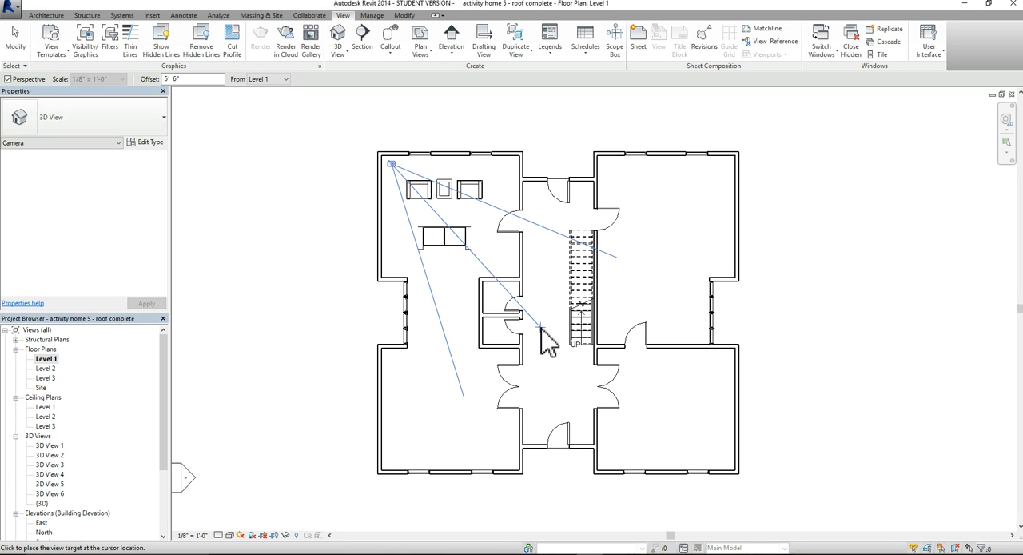
pyautogui.scroll(-3, 557, 339)
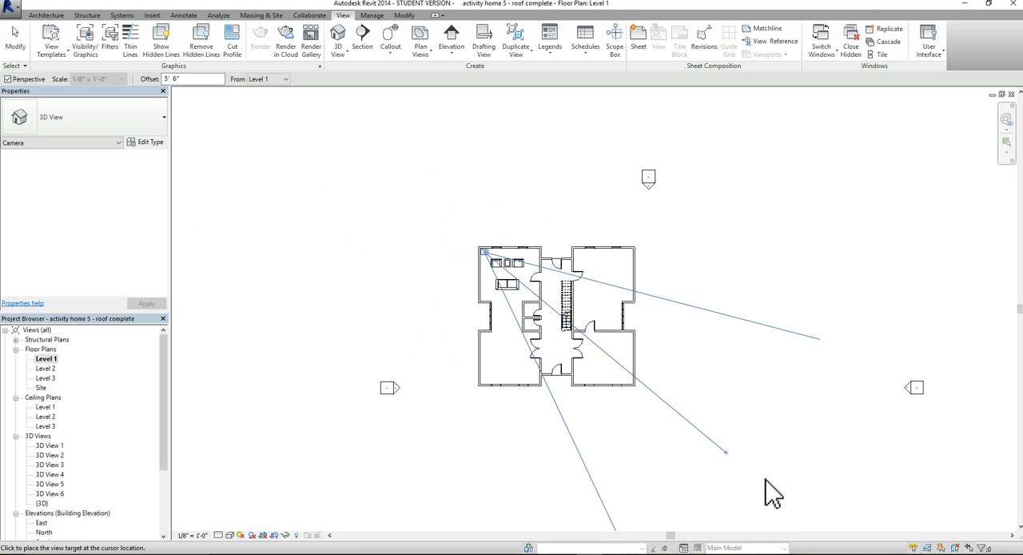
pyautogui.scroll(-2, 852, 510)
pyautogui.moveTo(828, 479); pyautogui.dragTo(633, 392, button='middle')
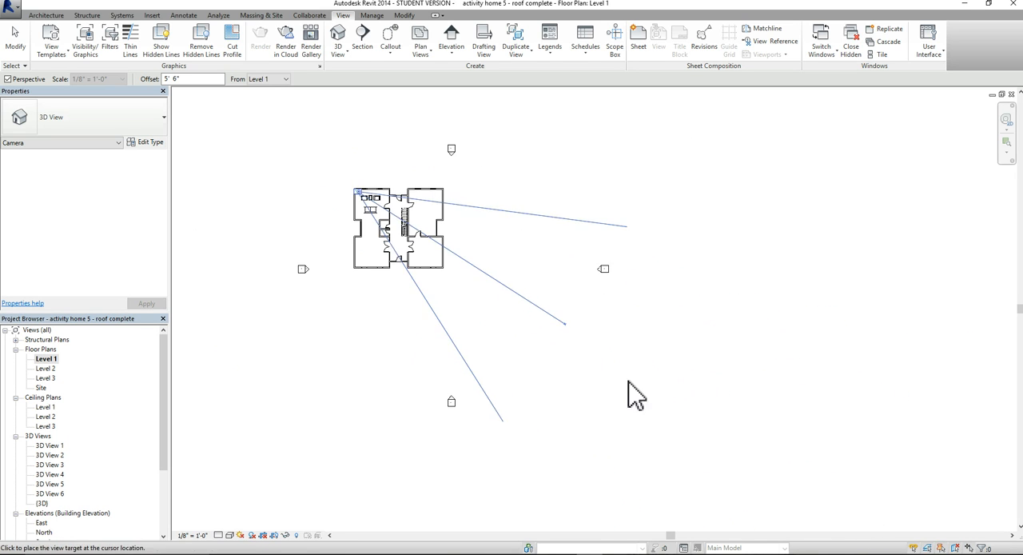
pyautogui.click(649, 426)
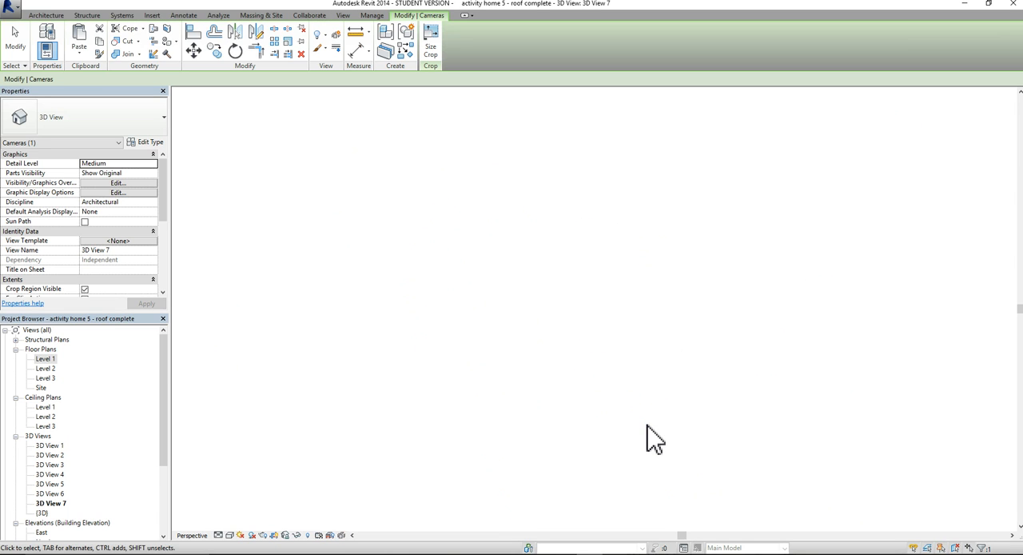
# Extend all four edges of the new camera view's crop region to take in more of the furniture, ceiling and adjoining space
pyautogui.moveTo(591, 376); pyautogui.dragTo(543, 325, button='middle')
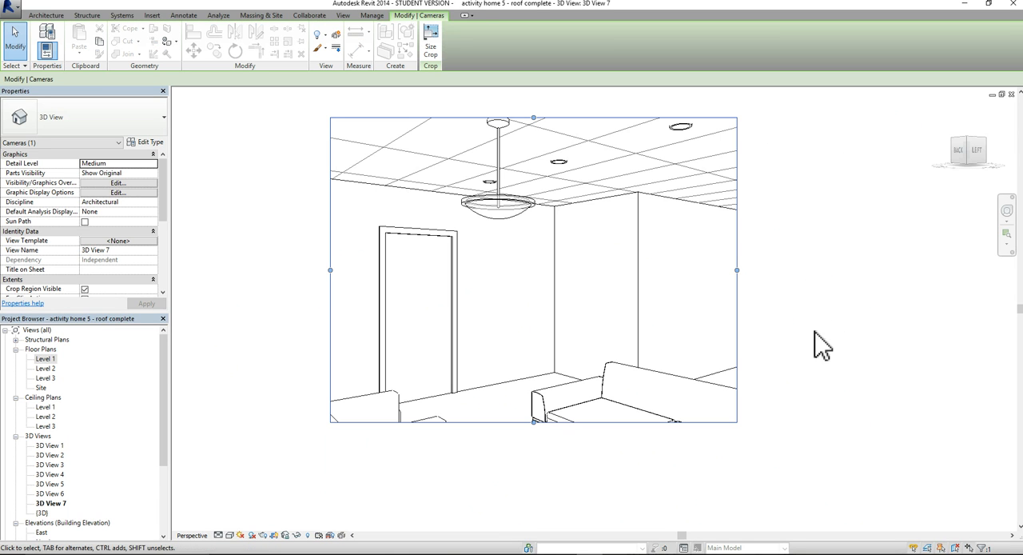
pyautogui.moveTo(734, 271); pyautogui.dragTo(823, 269)
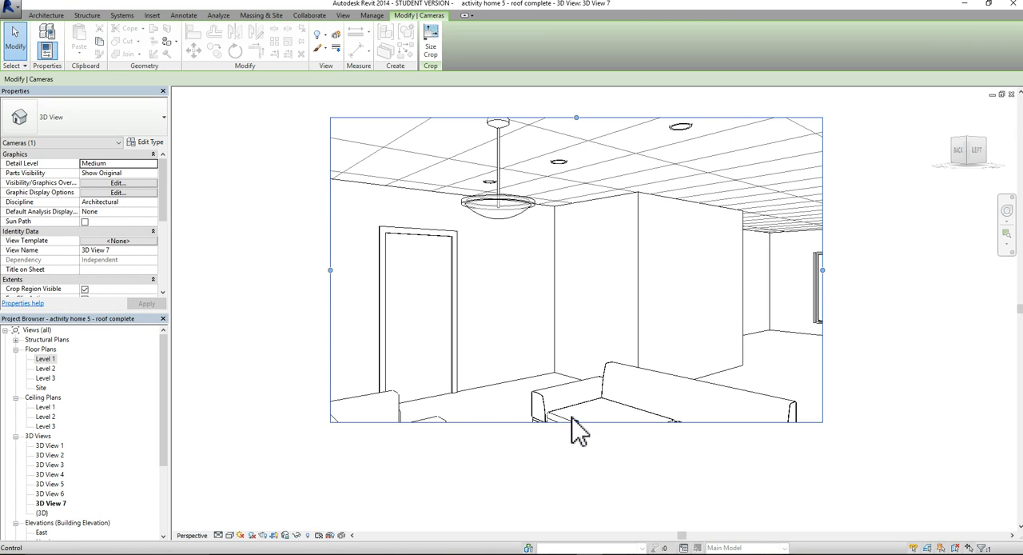
pyautogui.moveTo(577, 425); pyautogui.dragTo(603, 504)
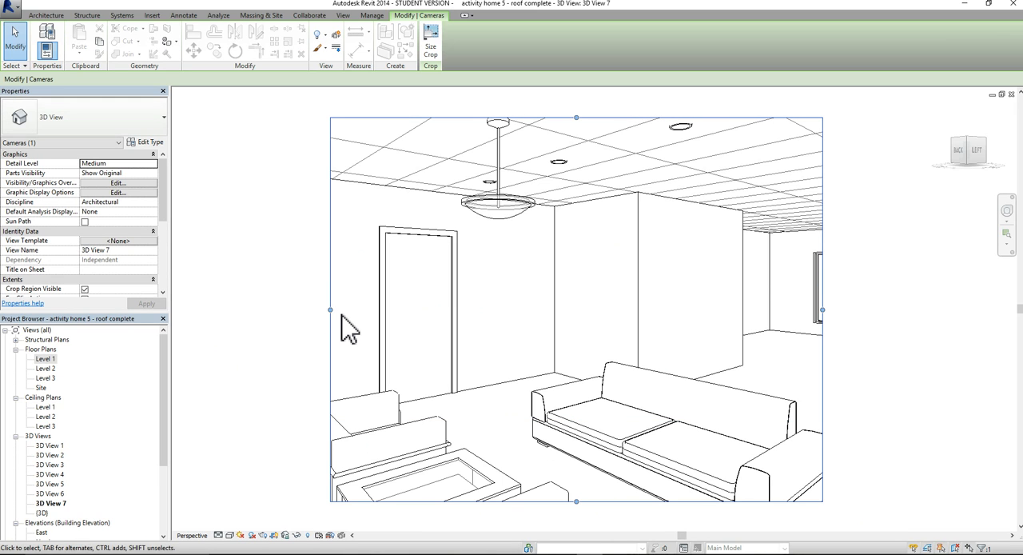
pyautogui.moveTo(331, 311); pyautogui.dragTo(245, 305)
pyautogui.scroll(-1, 524, 279)
pyautogui.moveTo(589, 342); pyautogui.dragTo(589, 397, button='middle')
pyautogui.moveTo(531, 193); pyautogui.dragTo(530, 163)
pyautogui.scroll(-1, 646, 323)
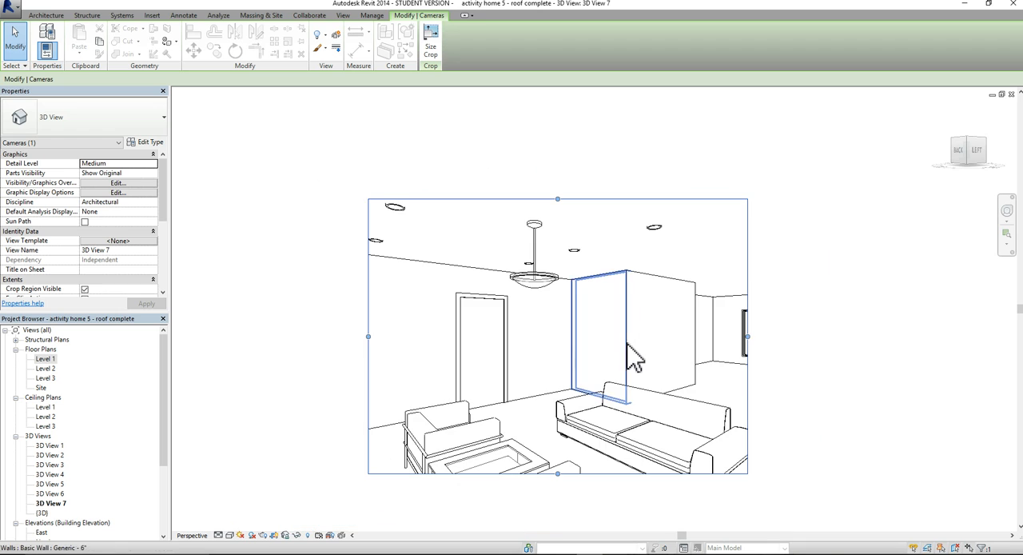
pyautogui.moveTo(632, 354); pyautogui.dragTo(635, 290, button='middle')
pyautogui.click(774, 379)
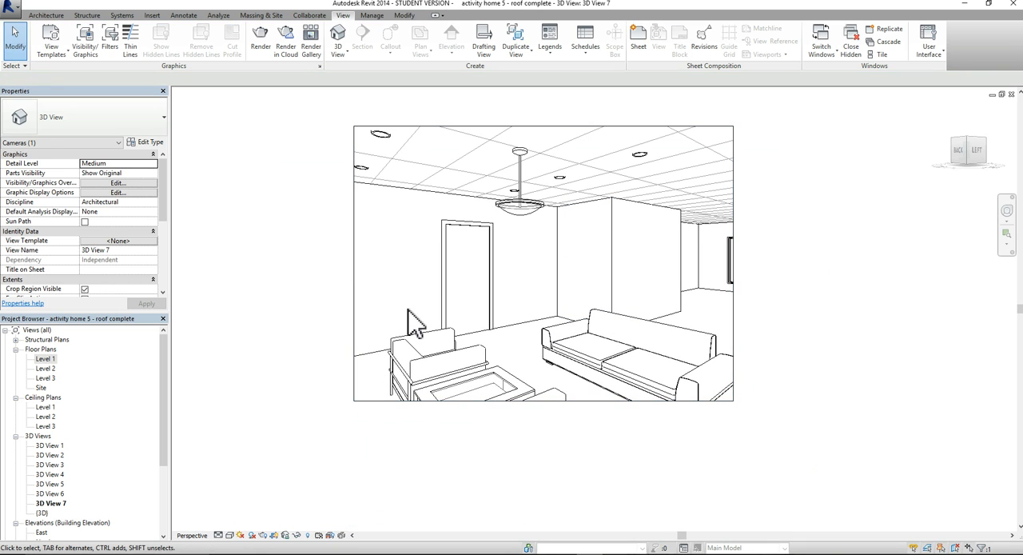
pyautogui.moveTo(434, 335); pyautogui.dragTo(438, 362, button='middle')
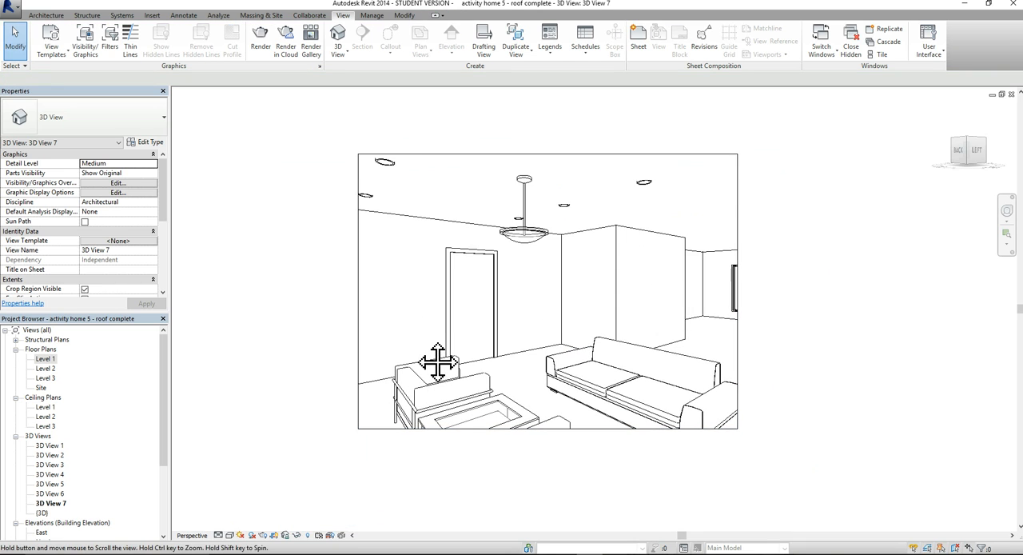
pyautogui.scroll(1, 507, 361)
pyautogui.moveTo(546, 373); pyautogui.dragTo(555, 403, button='middle')
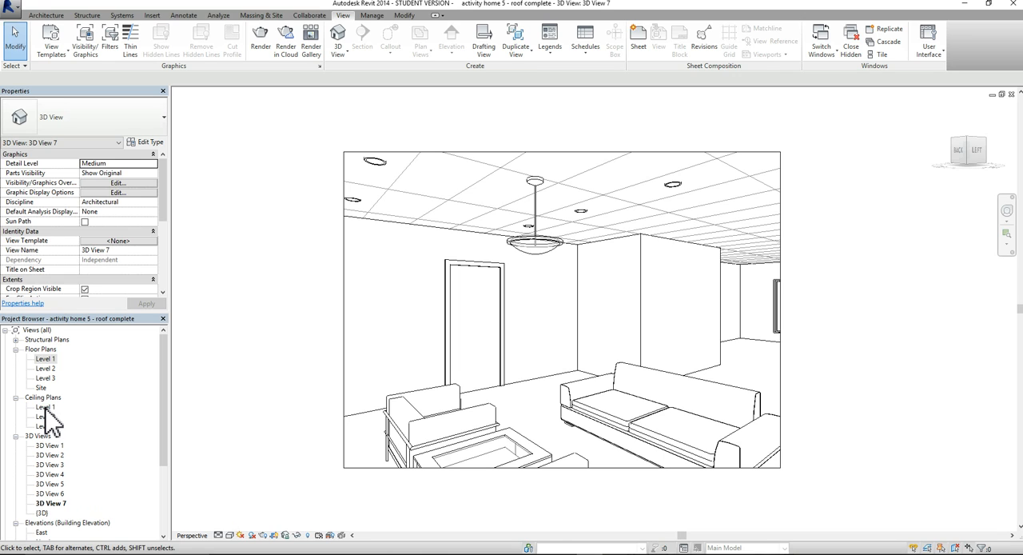
# Review the light fixture layout in the Level 1 ceiling plan and return to 3D View 7
pyautogui.doubleClick(45, 407)
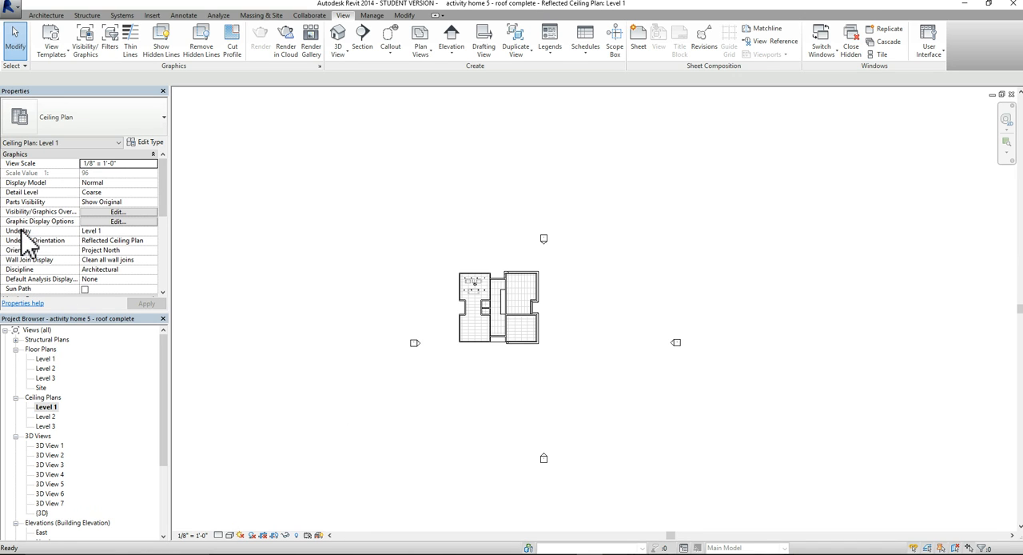
pyautogui.scroll(2, 478, 334)
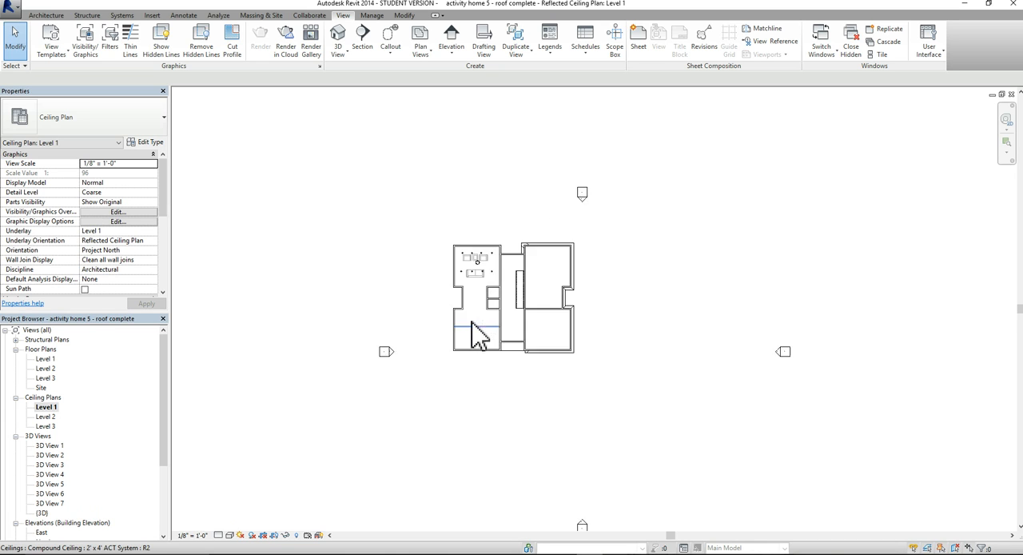
pyautogui.scroll(6, 498, 274)
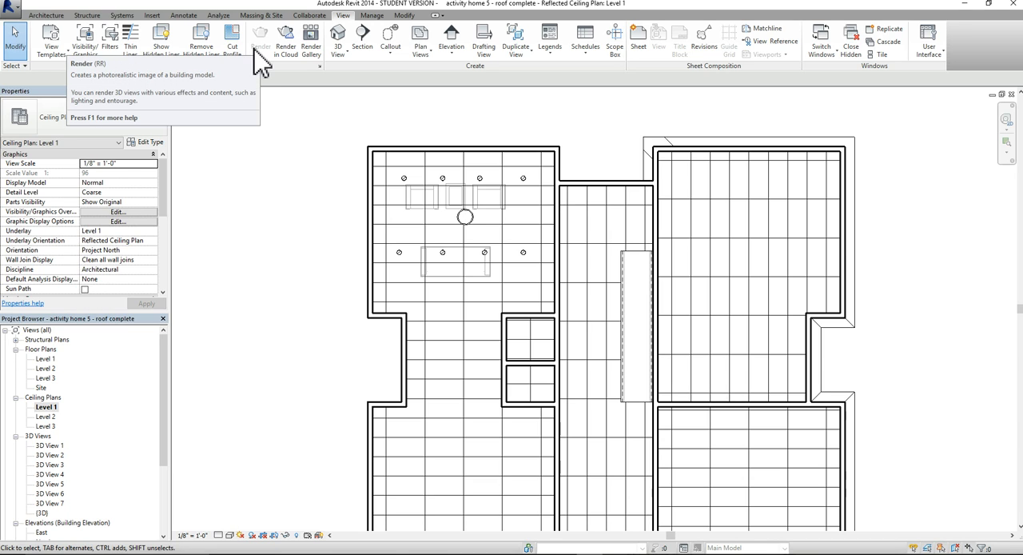
pyautogui.doubleClick(58, 507)
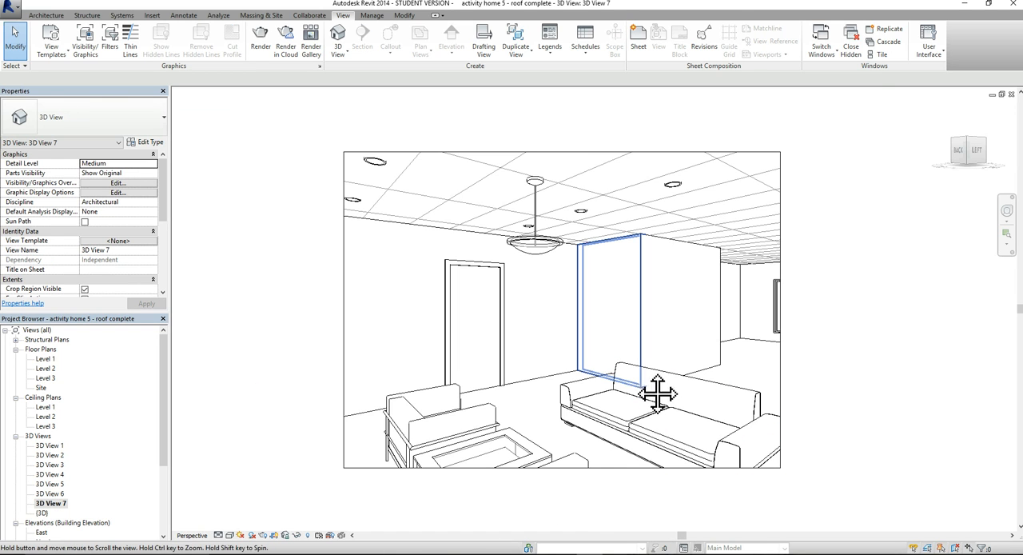
pyautogui.moveTo(657, 393); pyautogui.dragTo(646, 389, button='middle')
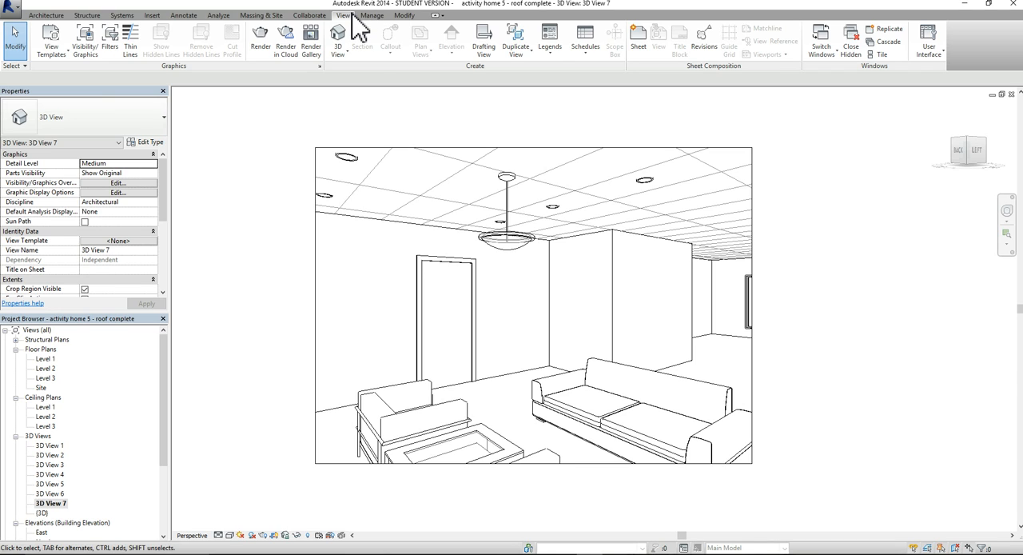
# Open the rendering settings for 3D View 7 and set the render quality to Low
pyautogui.click(261, 50)
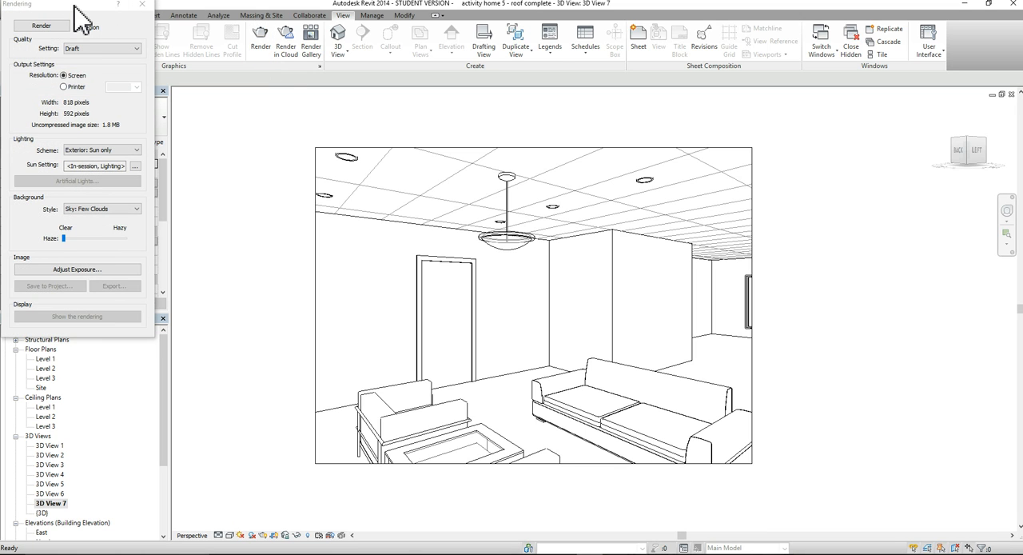
pyautogui.moveTo(74, 4); pyautogui.dragTo(232, 88)
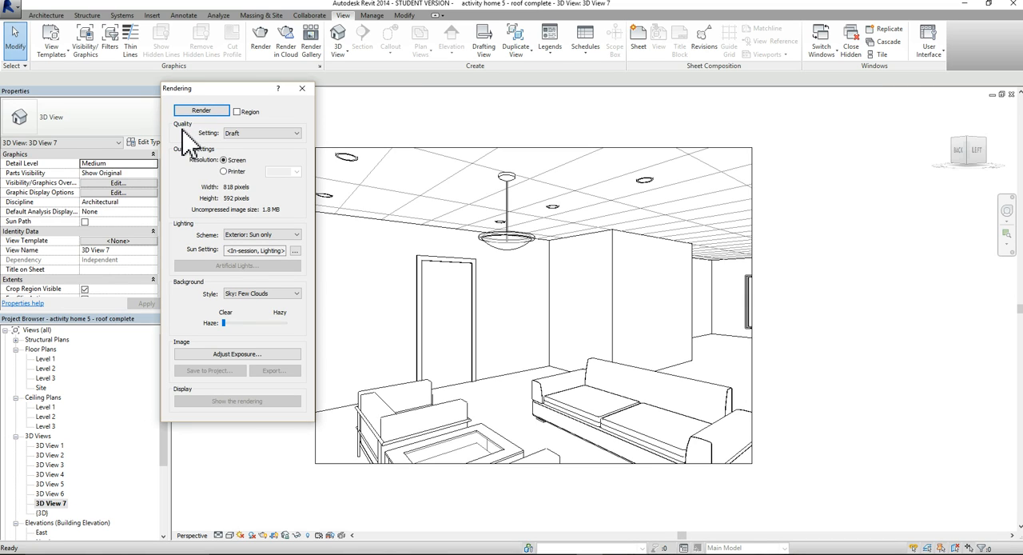
pyautogui.click(297, 134)
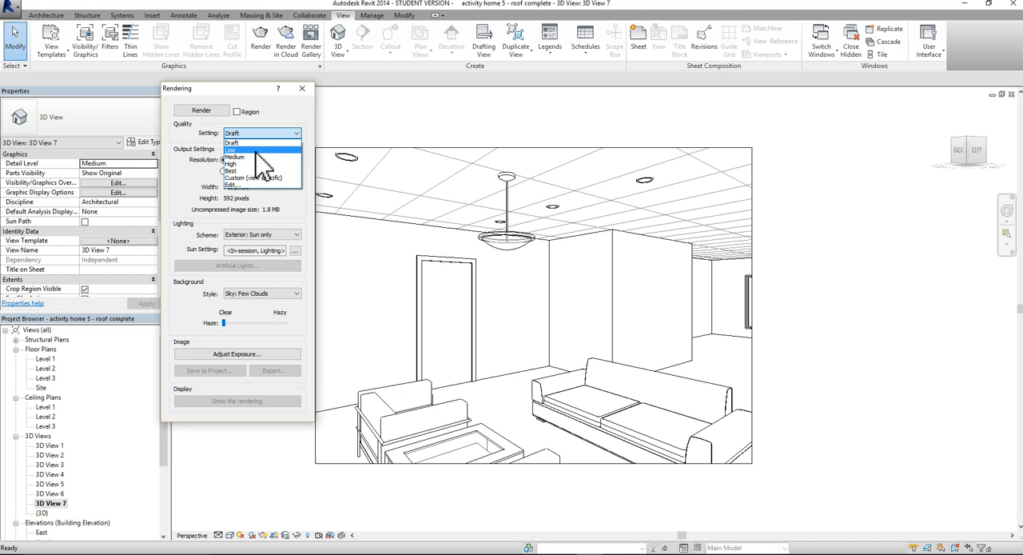
pyautogui.click(256, 150)
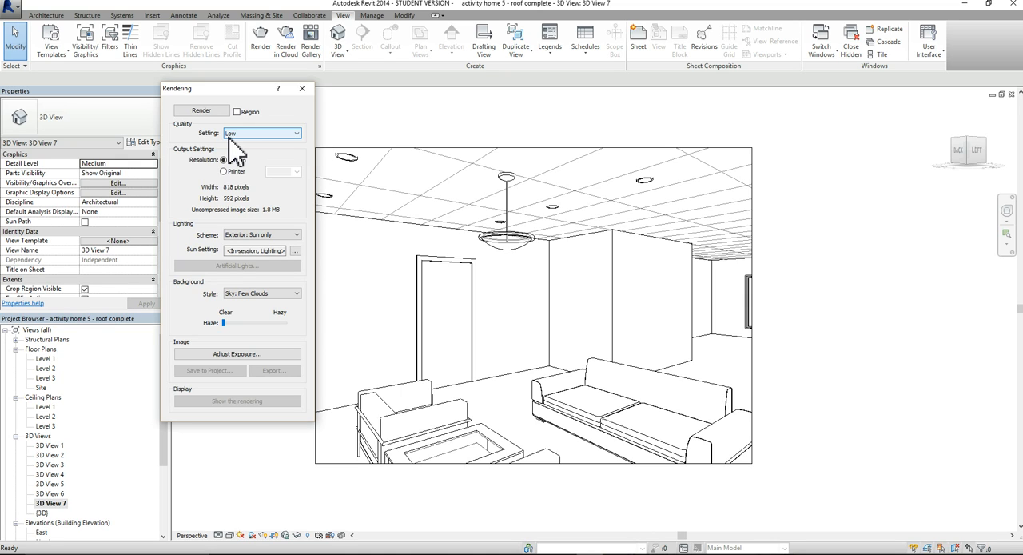
pyautogui.click(240, 134)
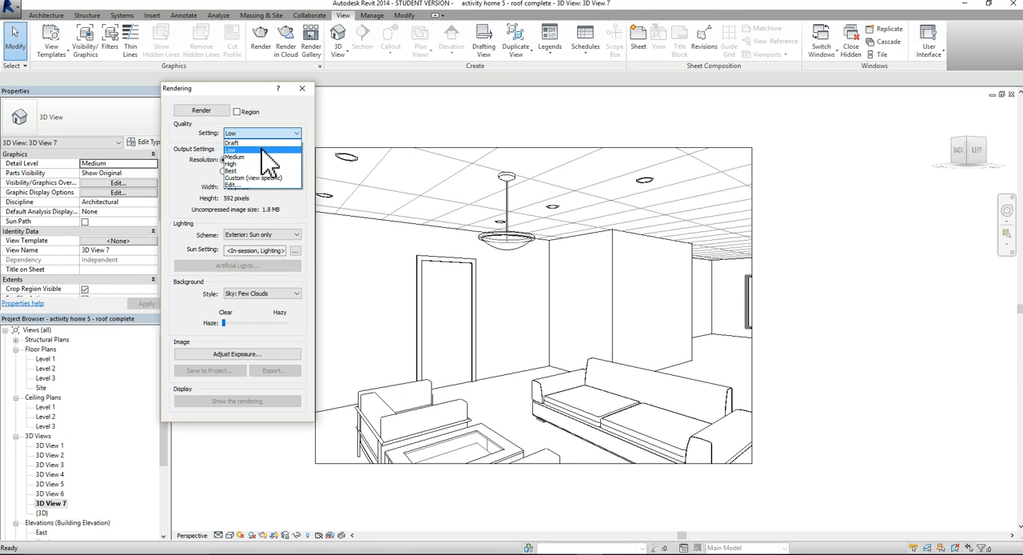
pyautogui.click(261, 150)
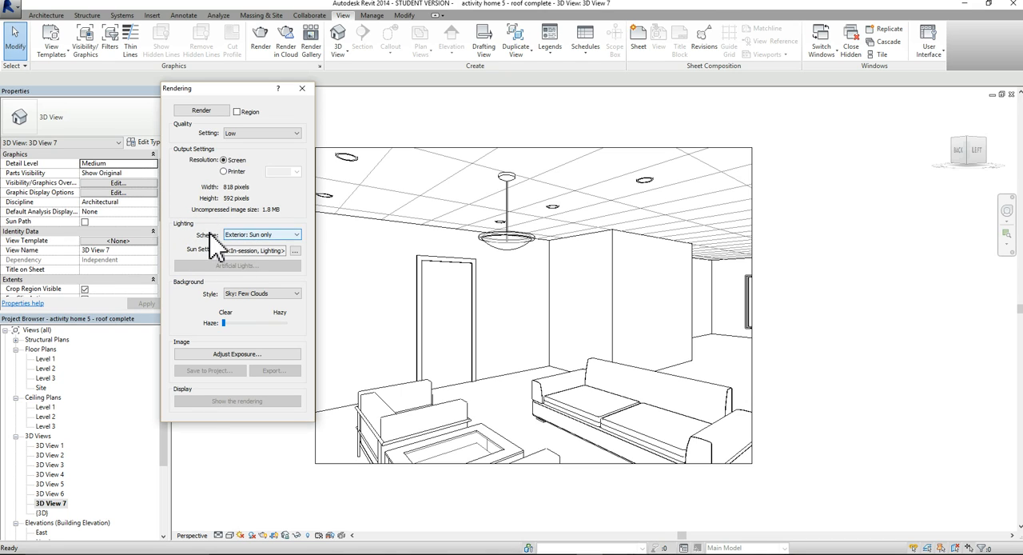
# Set the rendering's lighting scheme to Interior: Sun and Artificial
pyautogui.click(297, 235)
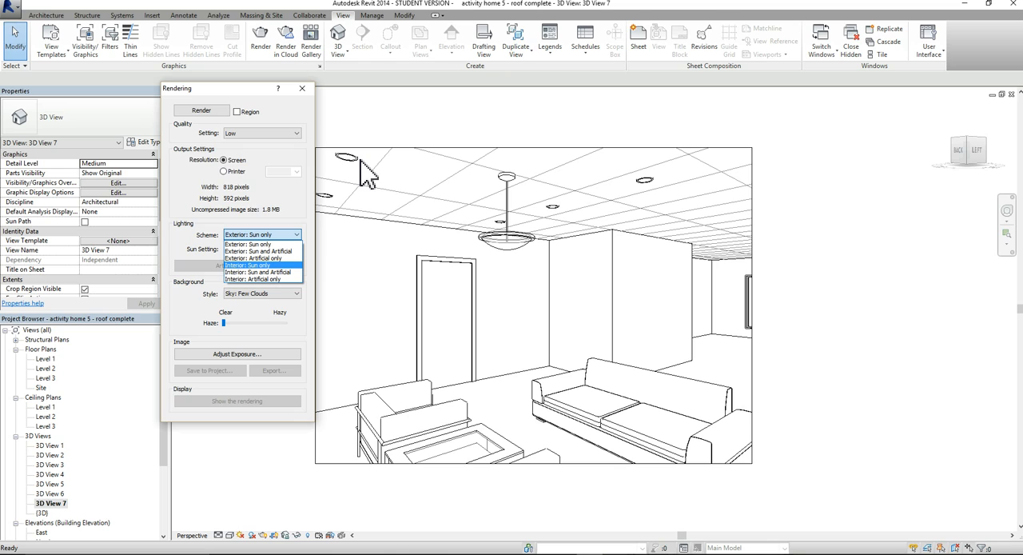
pyautogui.click(257, 272)
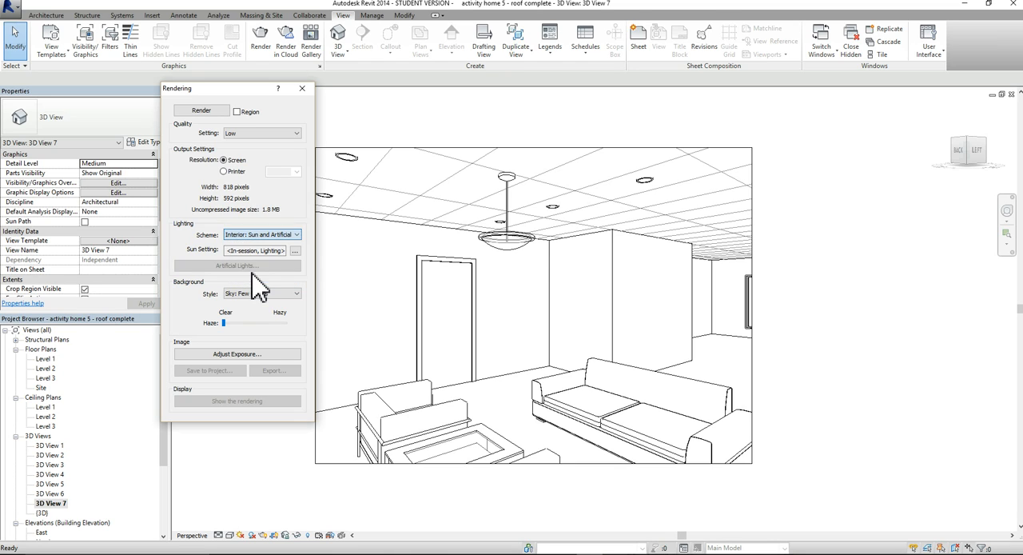
pyautogui.click(294, 235)
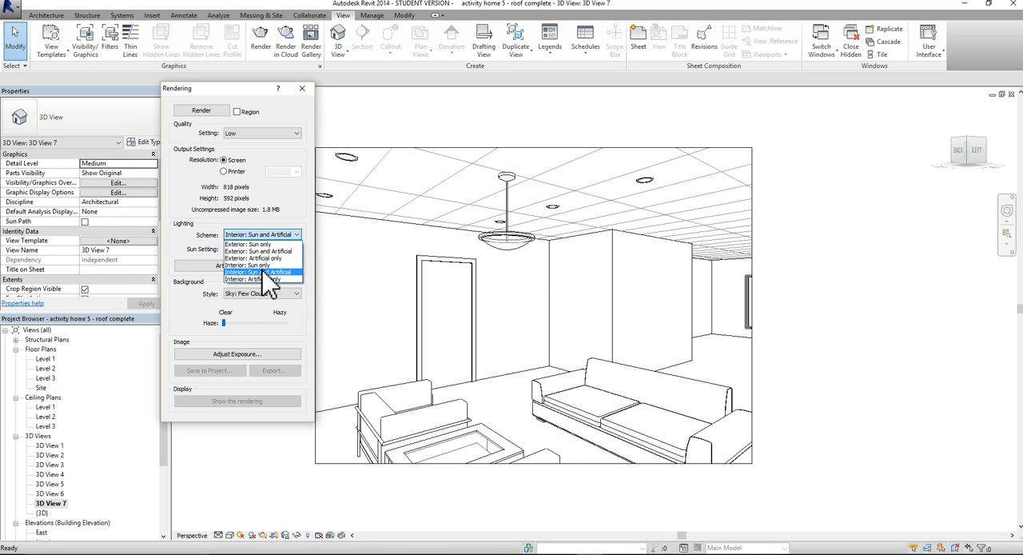
pyautogui.click(262, 272)
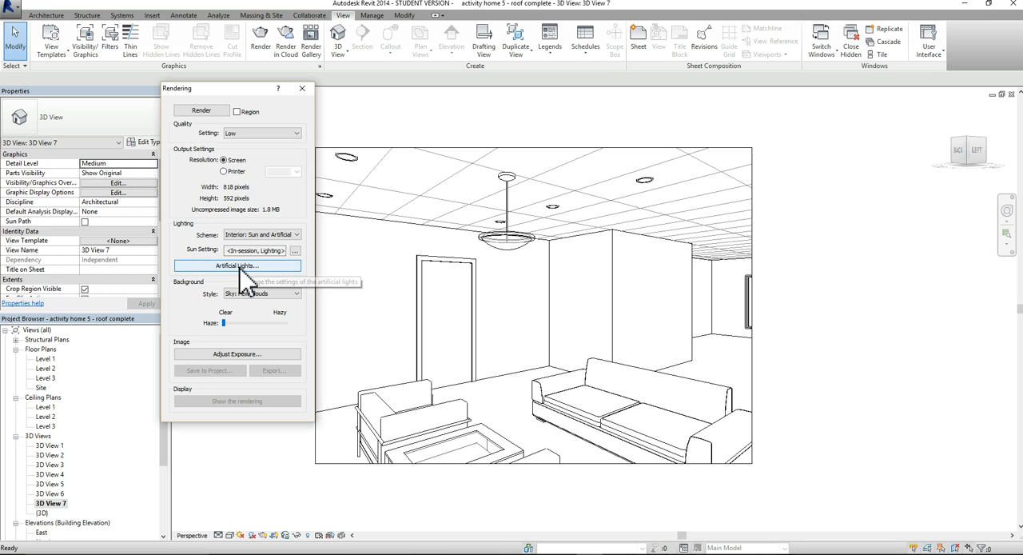
# Review the artificial lights of the view, switching the hemisphere pendant light off and back on
pyautogui.click(239, 264)
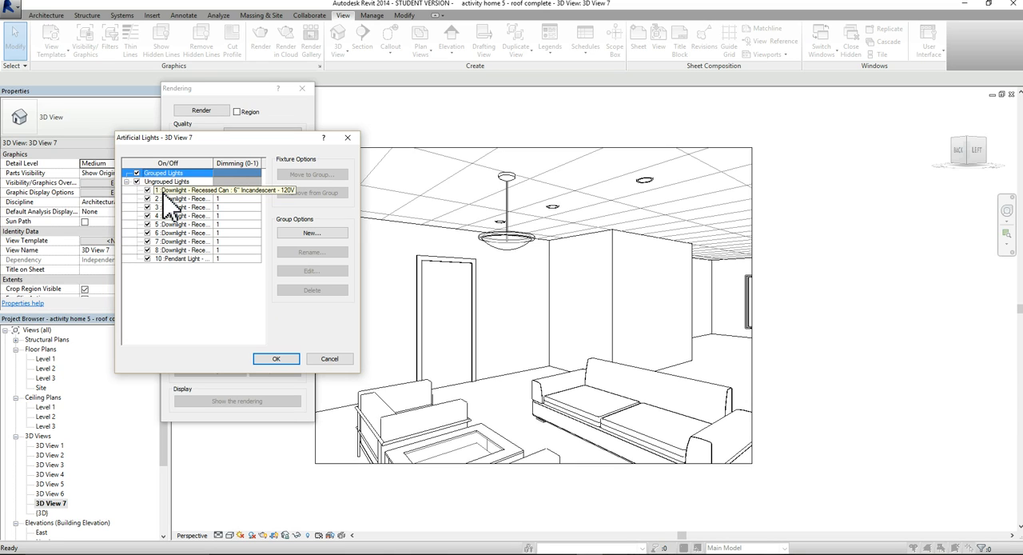
pyautogui.click(147, 260)
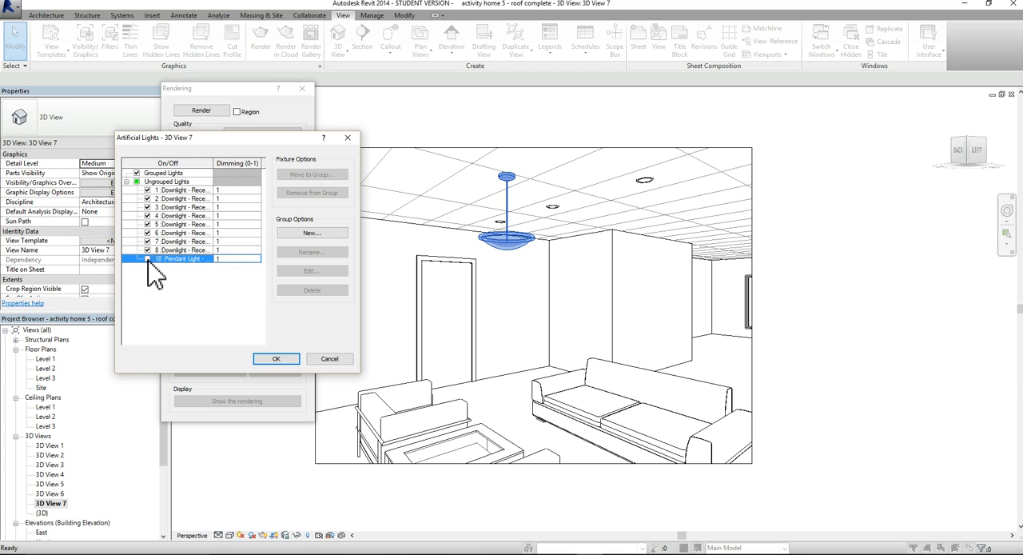
pyautogui.click(147, 259)
pyautogui.click(147, 259)
pyautogui.click(284, 359)
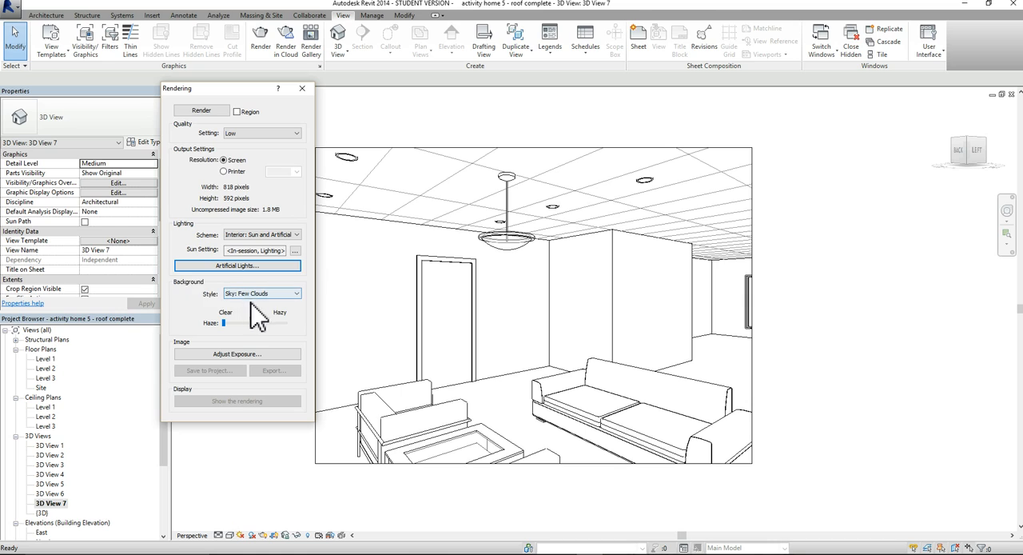
# Choose Sky: Few Clouds as the background style and render the whole camera view
pyautogui.click(297, 295)
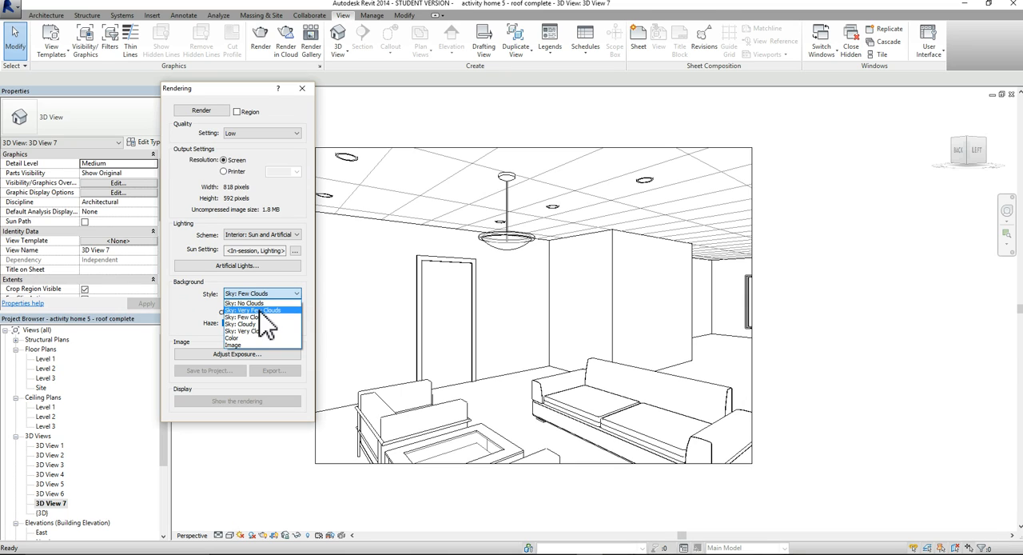
pyautogui.click(265, 317)
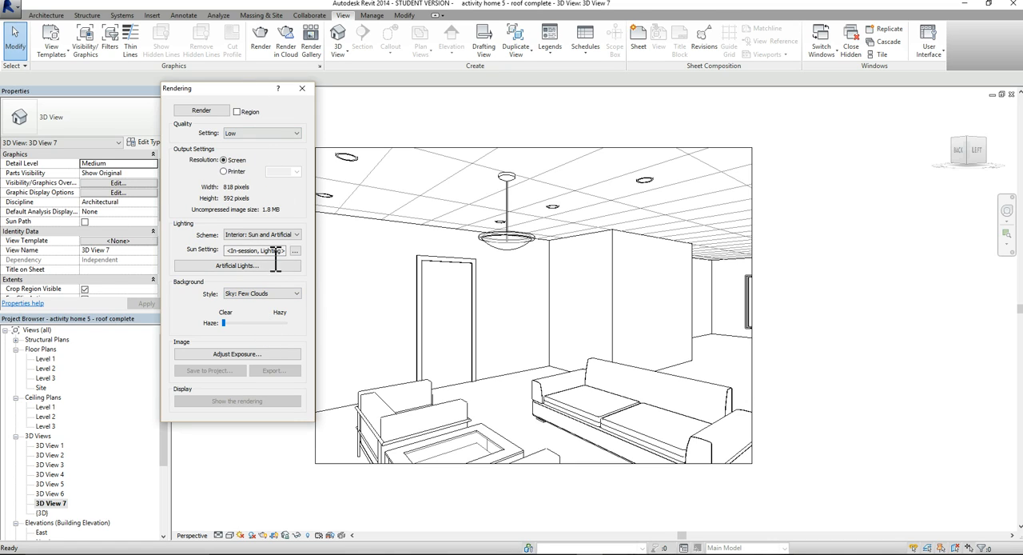
pyautogui.click(252, 113)
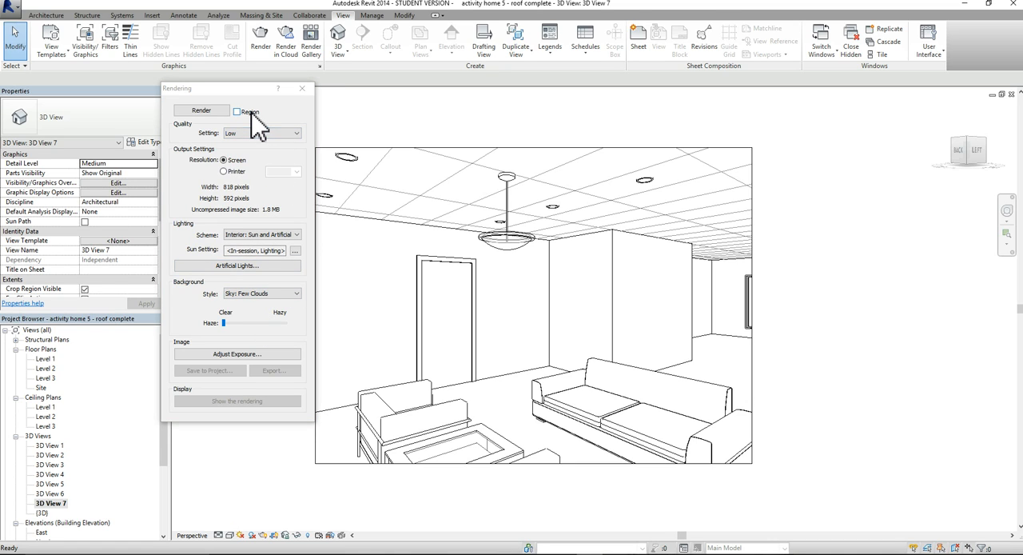
pyautogui.click(201, 112)
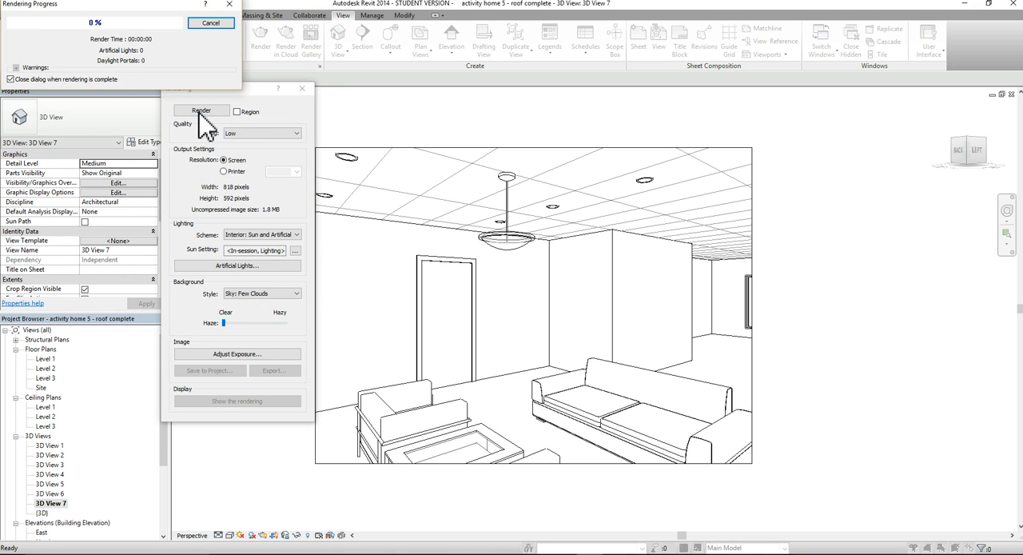
pyautogui.click(198, 110)
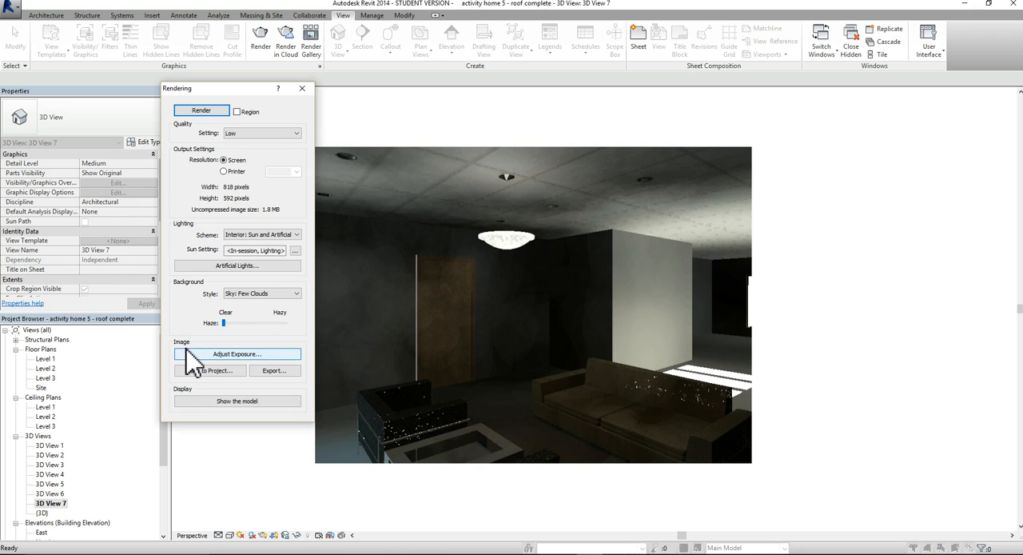
# Open the exposure controls for the rendered image and apply an exposure value of 8.81
pyautogui.click(237, 354)
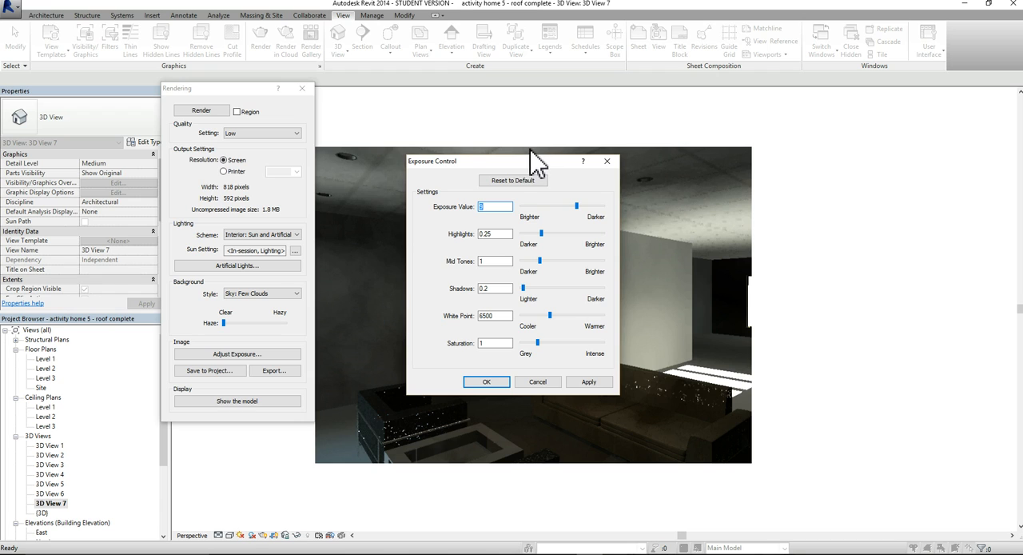
pyautogui.moveTo(512, 164); pyautogui.dragTo(875, 163)
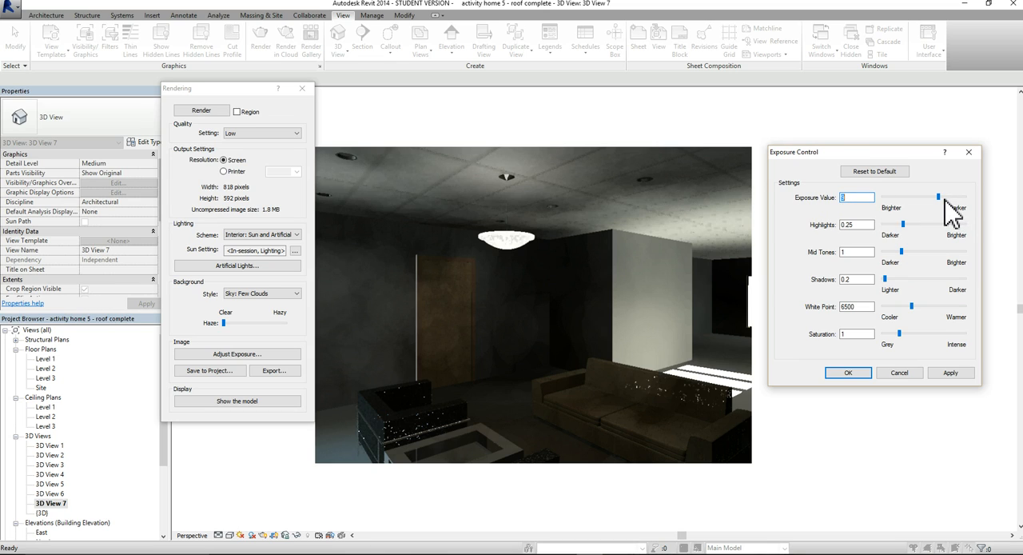
pyautogui.moveTo(939, 196); pyautogui.dragTo(934, 198)
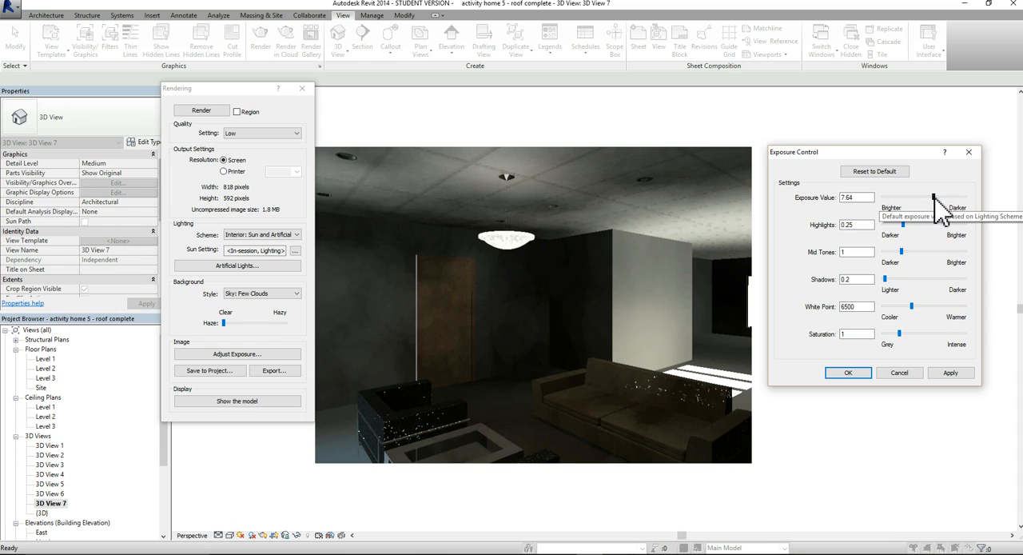
pyautogui.moveTo(933, 196)
pyautogui.mouseDown()
pyautogui.moveTo(867, 197)
pyautogui.moveTo(958, 198)
pyautogui.moveTo(941, 210)
pyautogui.mouseUp()
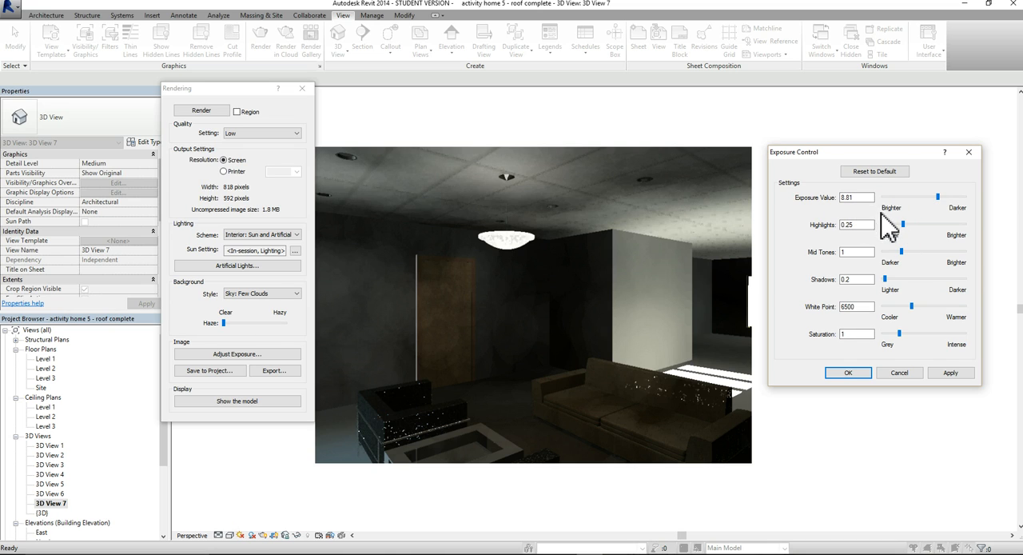
pyautogui.click(950, 373)
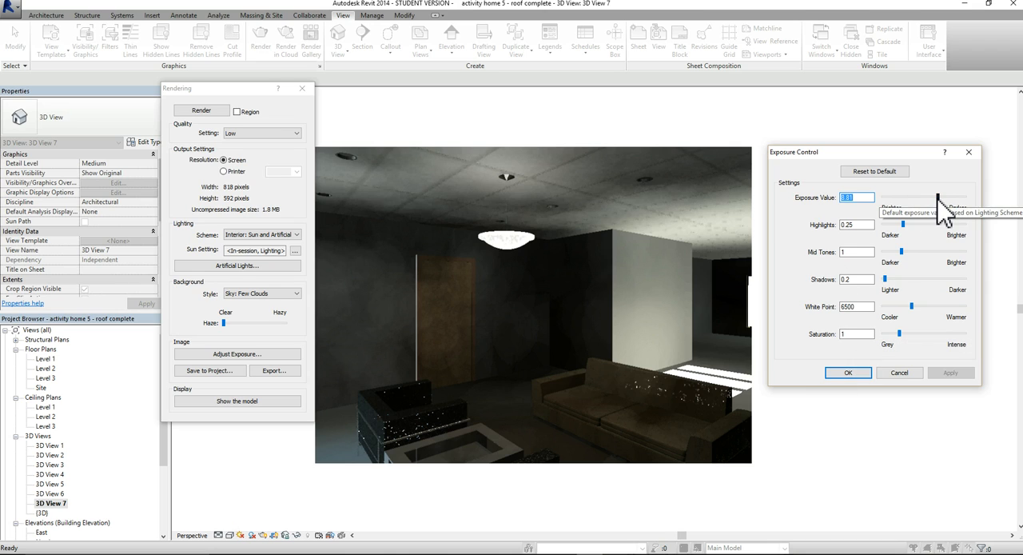
# Brighten the rendered image with an exposure value of 5.79, and refine it to 6.61
pyautogui.moveTo(938, 196); pyautogui.dragTo(926, 195)
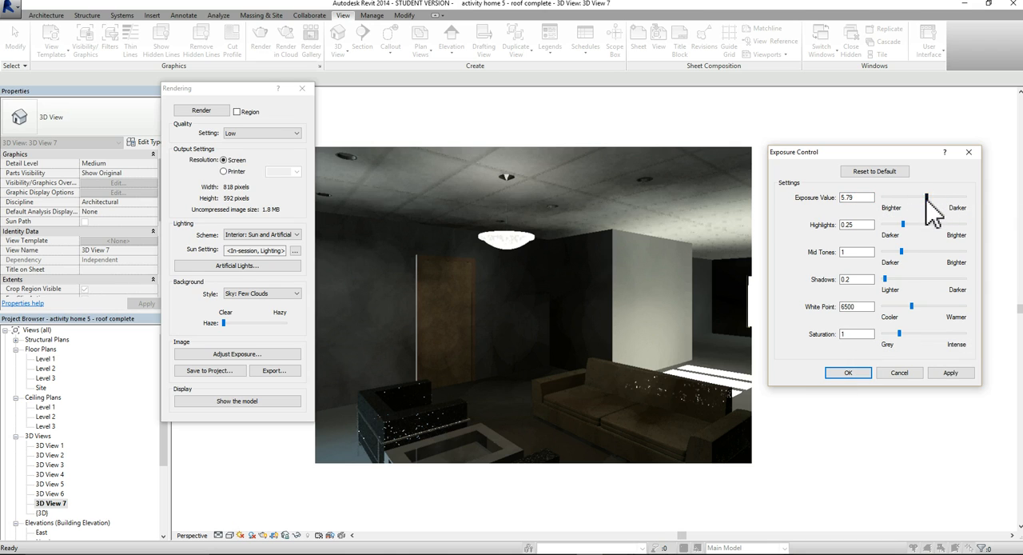
pyautogui.click(959, 372)
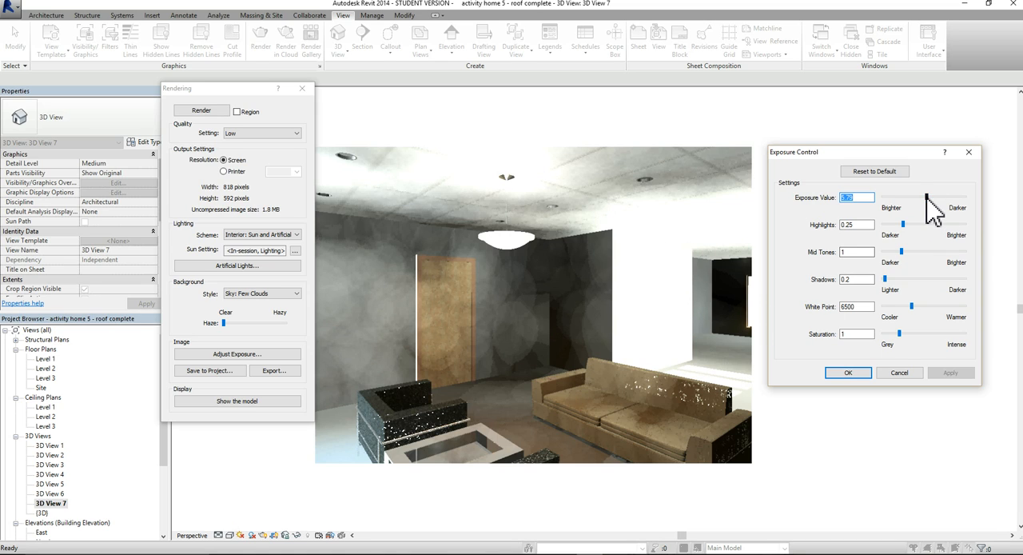
pyautogui.moveTo(926, 196); pyautogui.dragTo(927, 196)
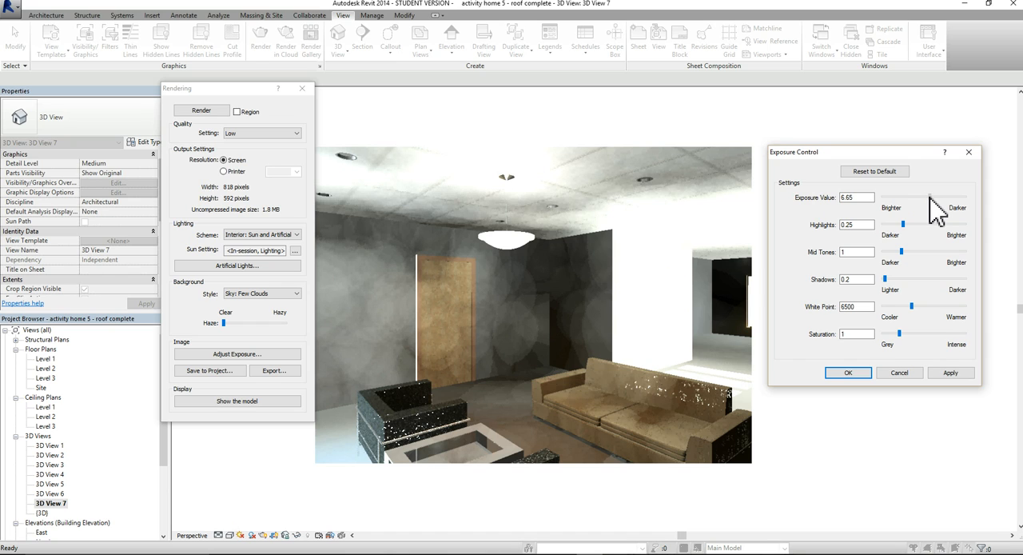
pyautogui.click(950, 373)
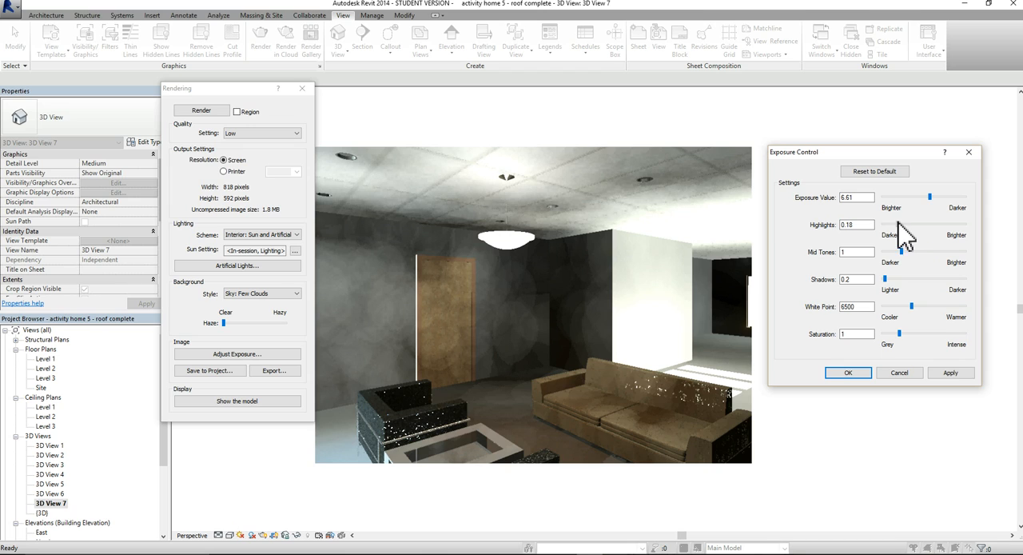
# Set the rendering's highlights to 0.18 and its saturation to 1.54, and accept the exposure settings
pyautogui.click(950, 372)
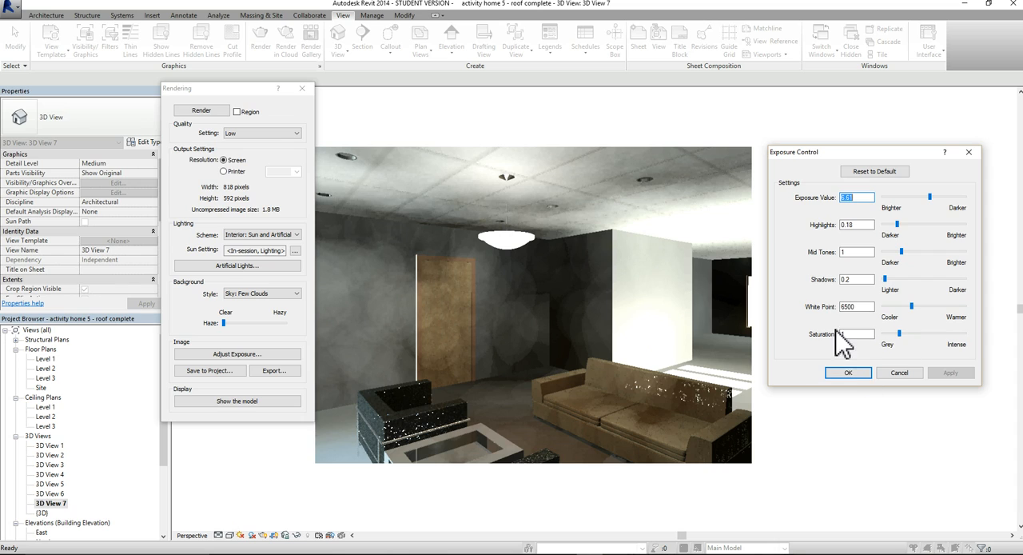
pyautogui.click(899, 334)
pyautogui.moveTo(900, 336); pyautogui.dragTo(908, 333)
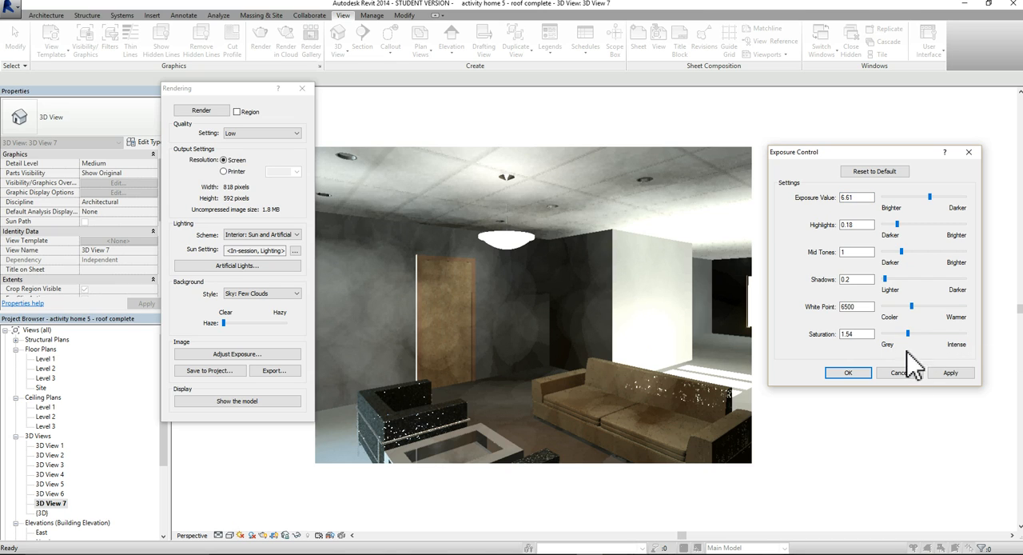
pyautogui.click(950, 373)
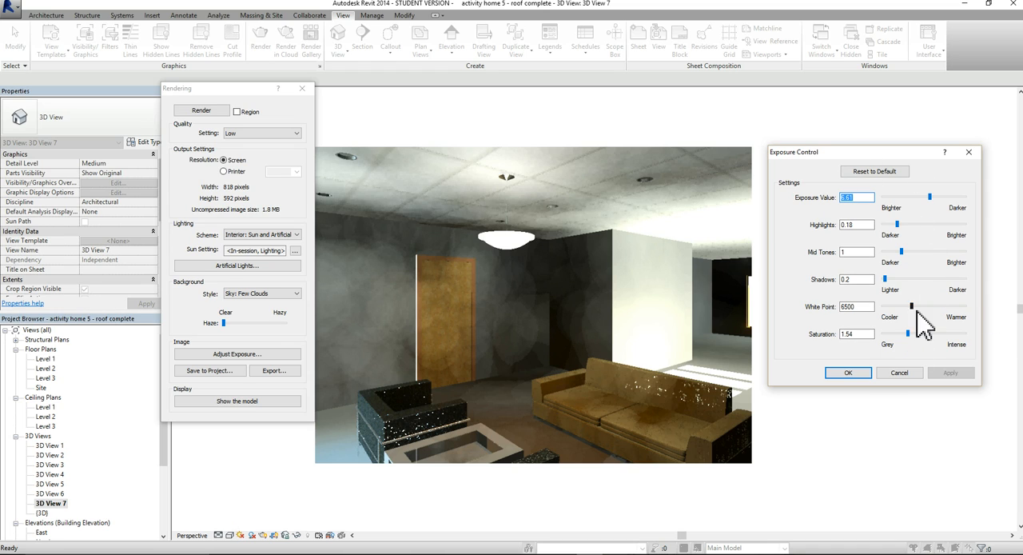
pyautogui.click(851, 373)
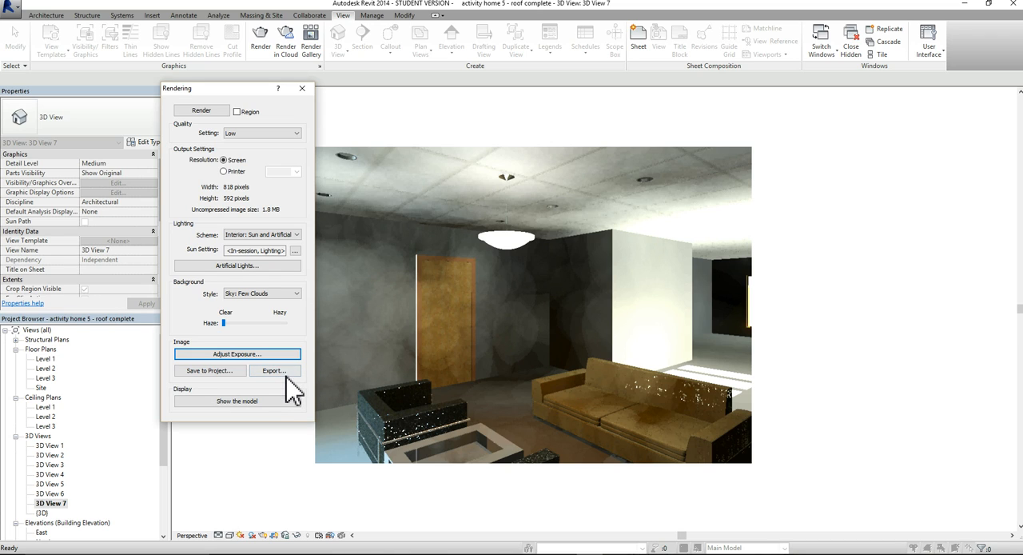
# Export the rendered image to the Desktop as the JPEG 3D View 7 and save it to the project as Front Room
pyautogui.click(280, 371)
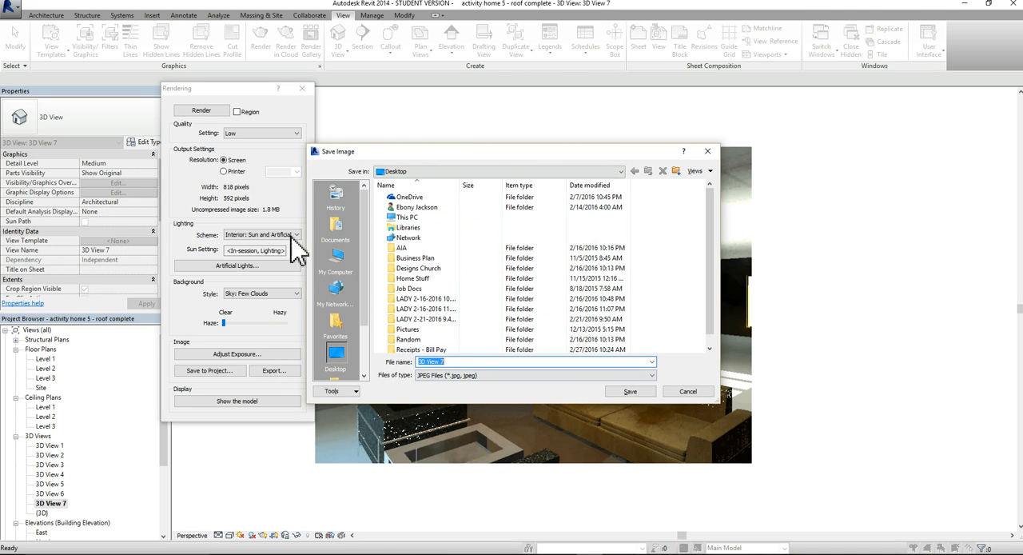
pyautogui.click(639, 395)
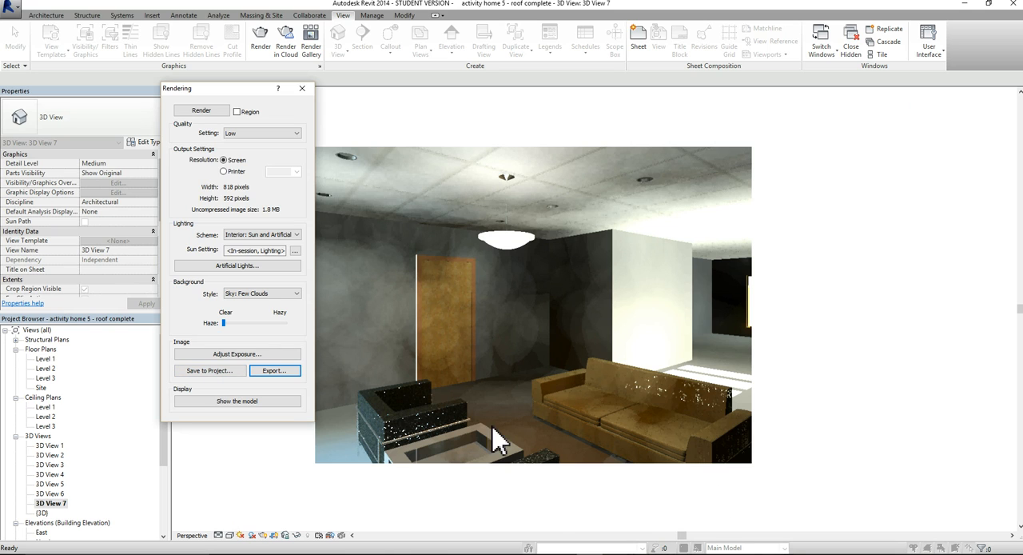
pyautogui.click(204, 374)
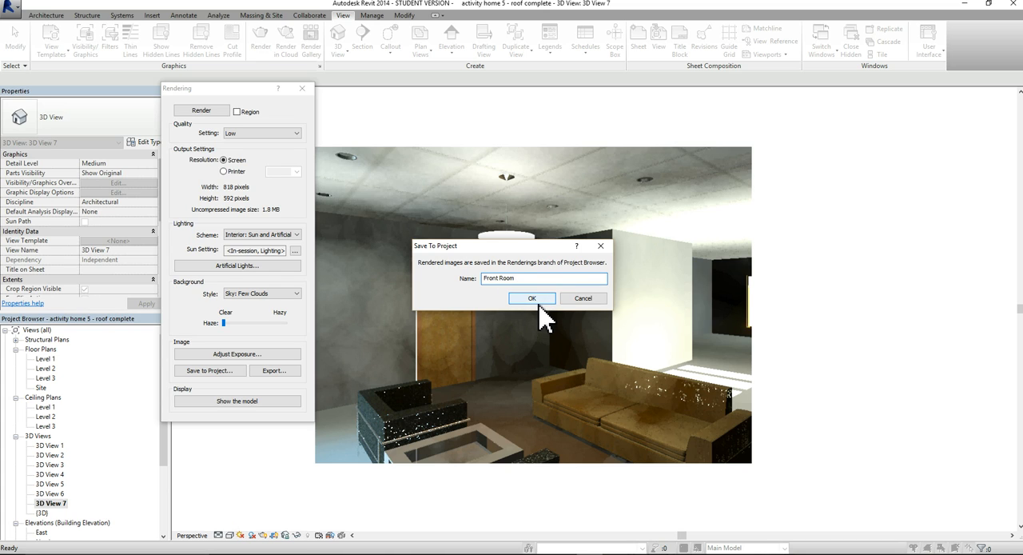
pyautogui.click(536, 300)
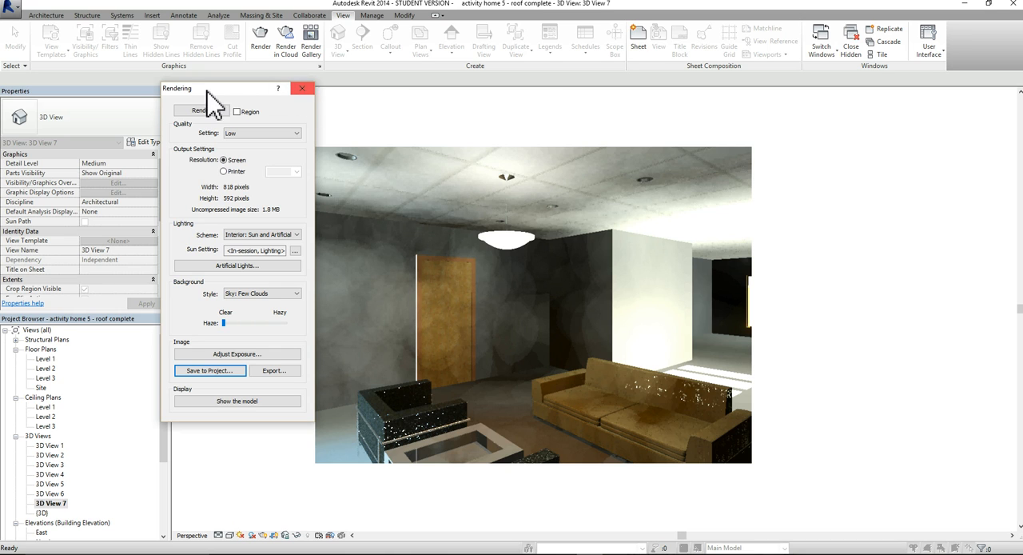
pyautogui.click(302, 90)
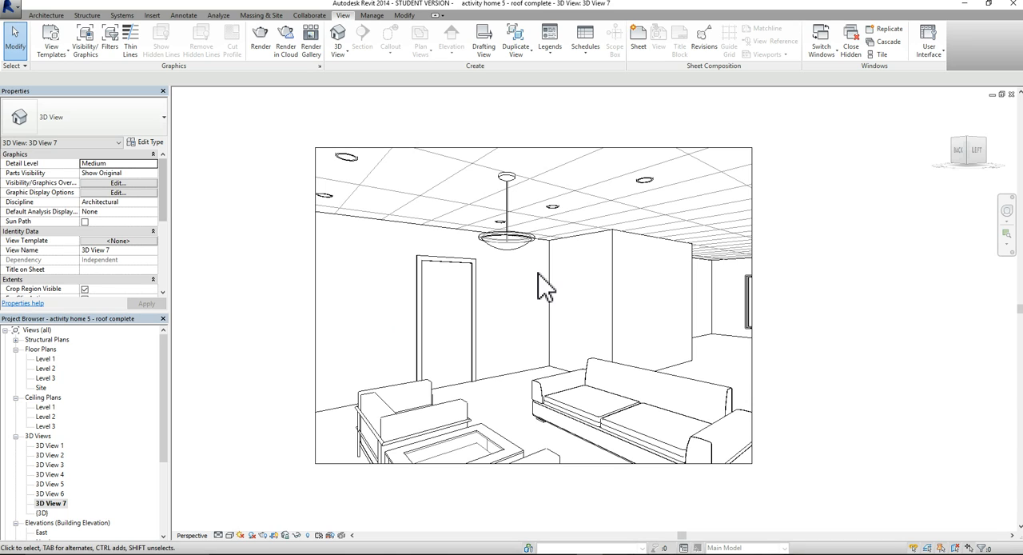
# Switch to the Windows desktop, view the exported 3D View 7 image in Photos, and return to Revit
pyautogui.click(968, 5)
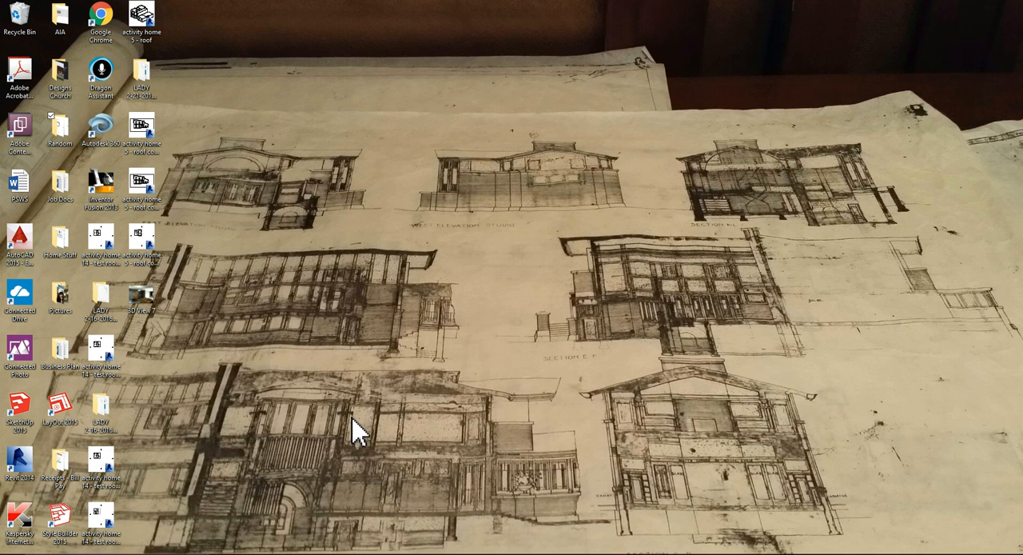
pyautogui.doubleClick(148, 301)
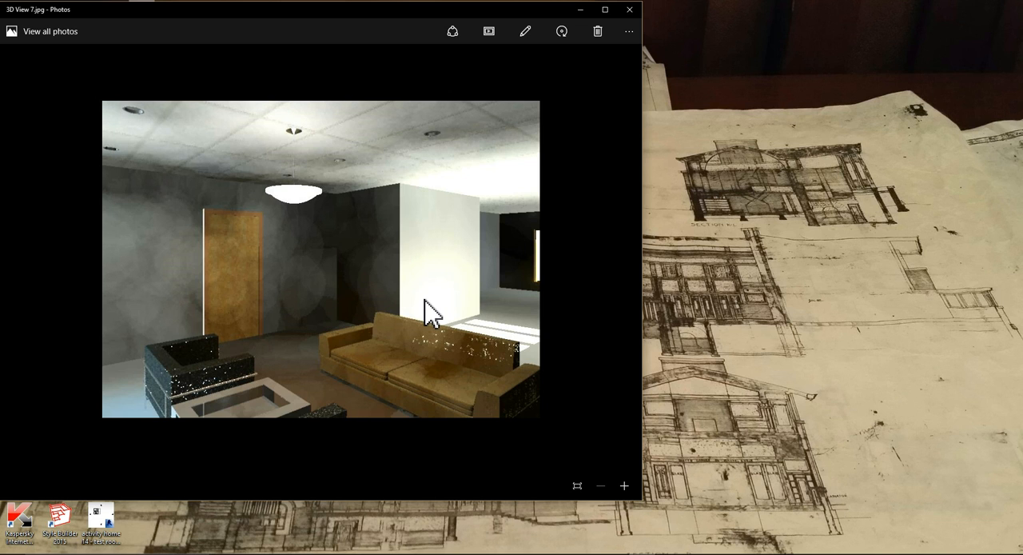
pyautogui.click(628, 11)
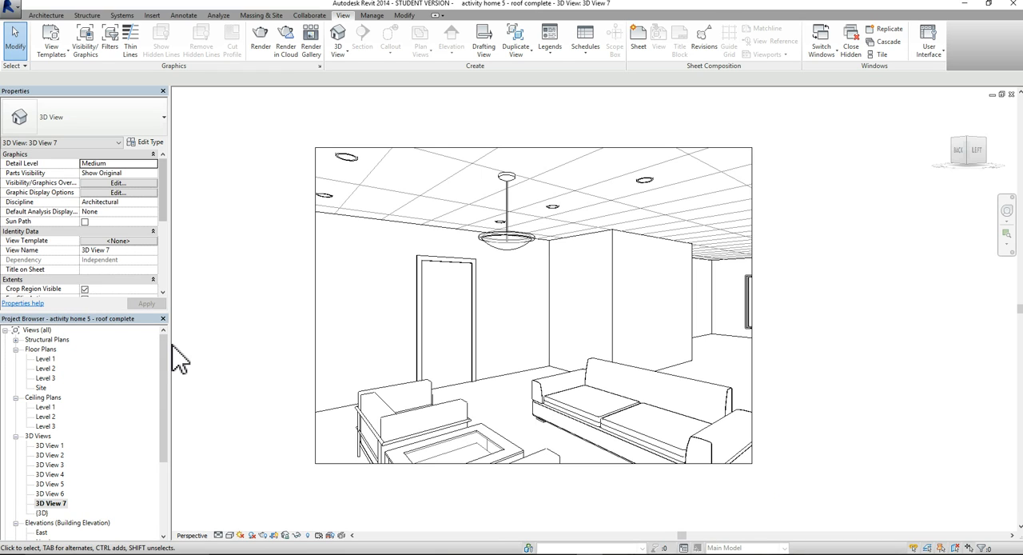
# Open the saved Front Room rendering from the project's Renderings
pyautogui.moveTo(166, 342); pyautogui.dragTo(166, 421)
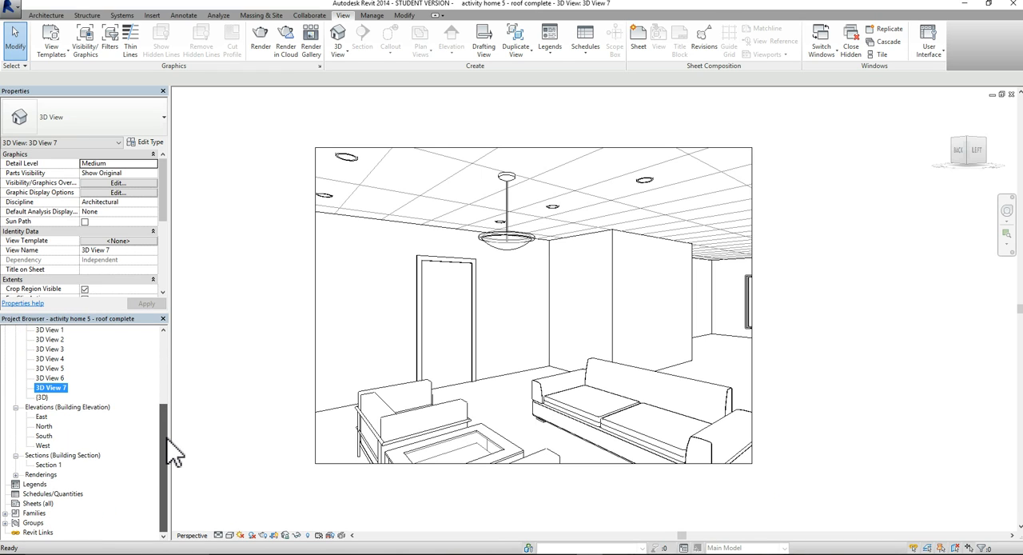
pyautogui.click(15, 474)
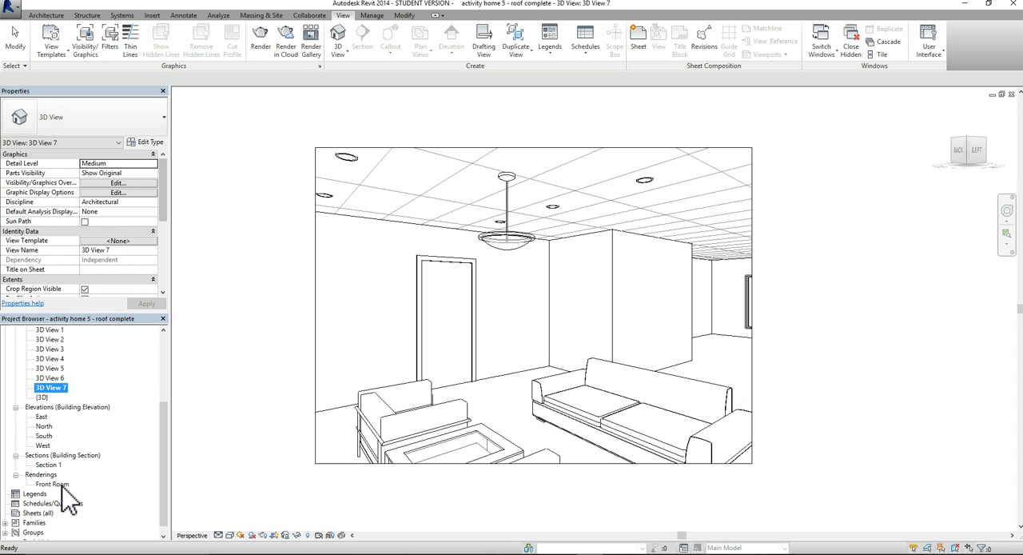
pyautogui.doubleClick(53, 484)
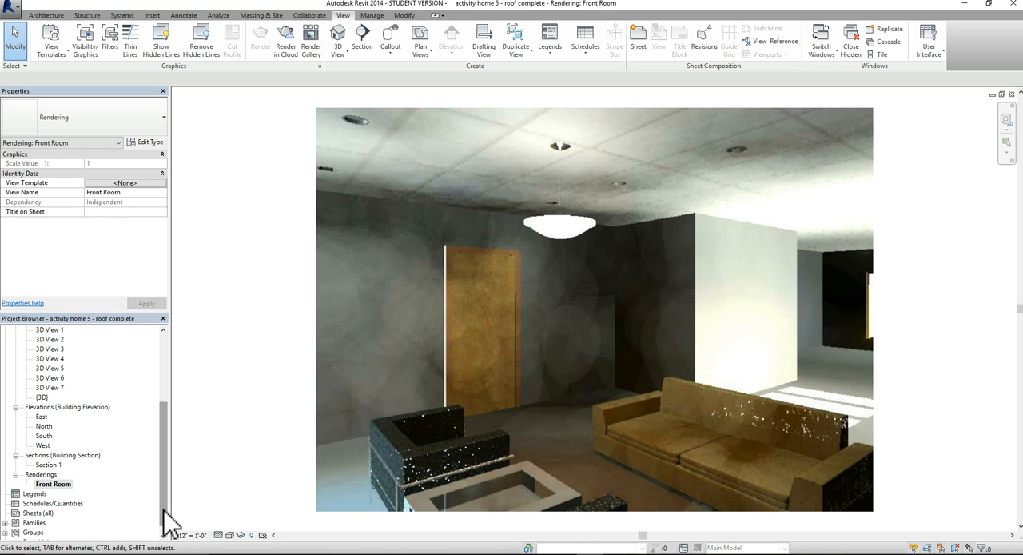
# Open the Level 1 floor plan and bring the whole house plan into close view
pyautogui.moveTo(167, 523); pyautogui.dragTo(165, 435)
pyautogui.doubleClick(45, 359)
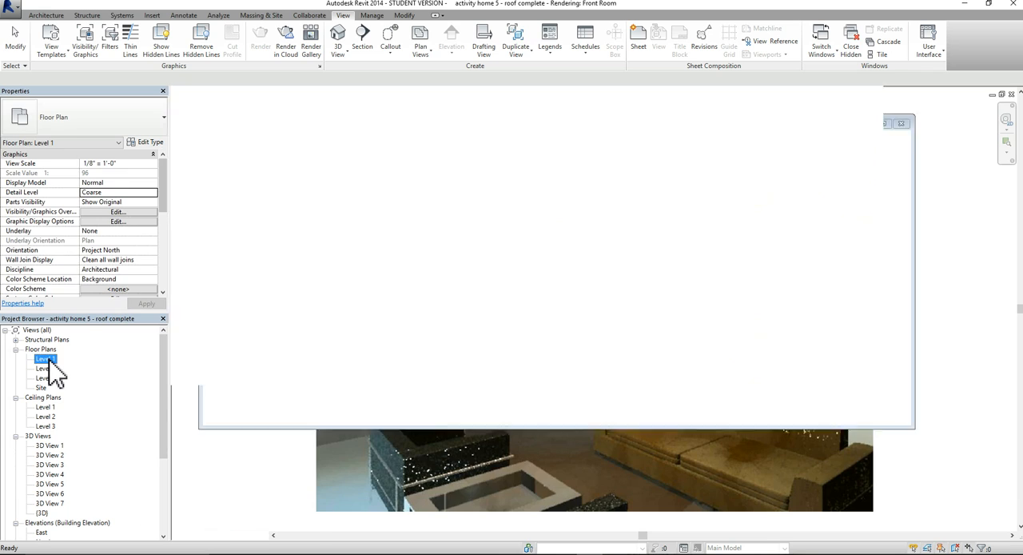
pyautogui.scroll(4, 403, 247)
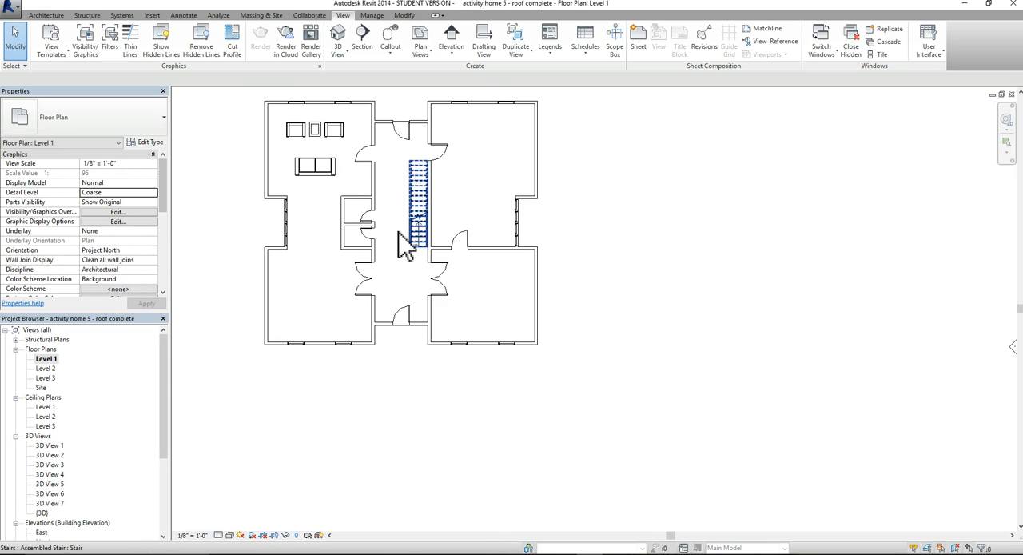
pyautogui.moveTo(404, 248); pyautogui.dragTo(565, 342, button='middle')
pyautogui.scroll(1, 543, 295)
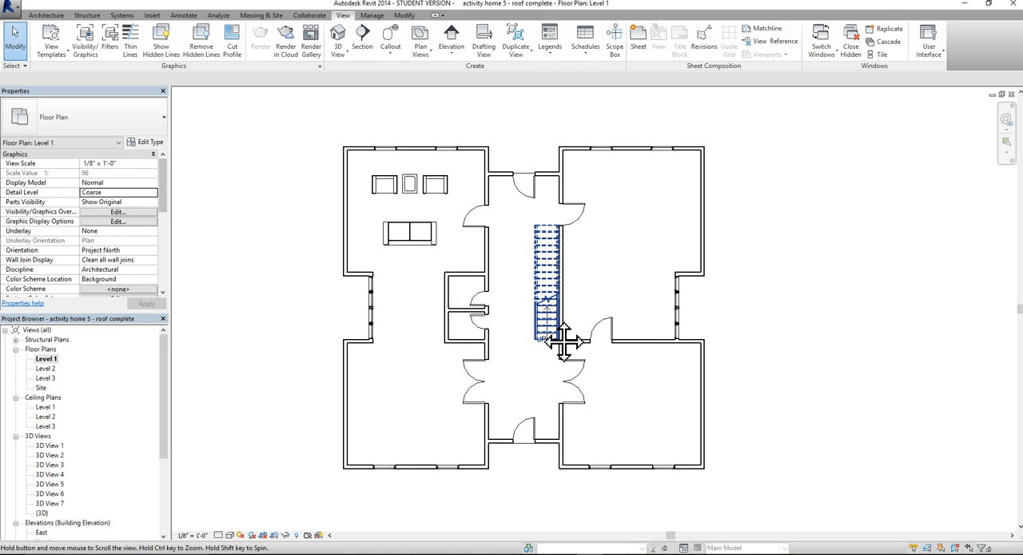